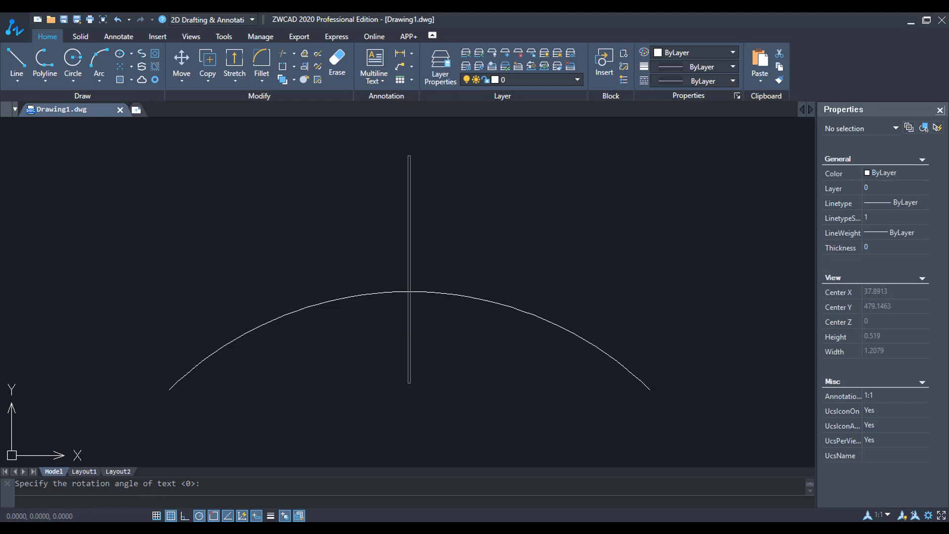
Step: Enter the single-line text "Ibercad, lda." starting at the arc's midpoint and finish the text command
{"action": "type", "text": "Iberc"}
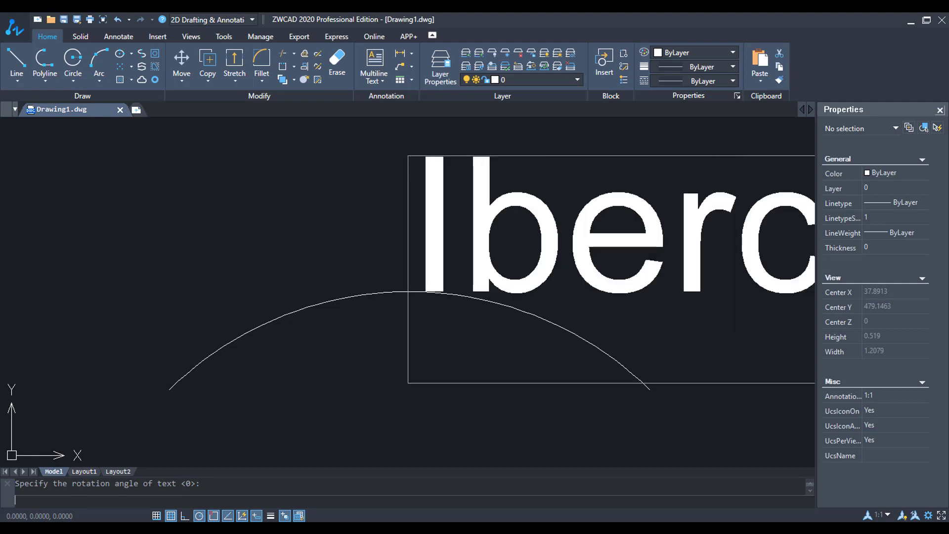
{"action": "key", "text": "Return"}
{"action": "key", "text": "Return"}
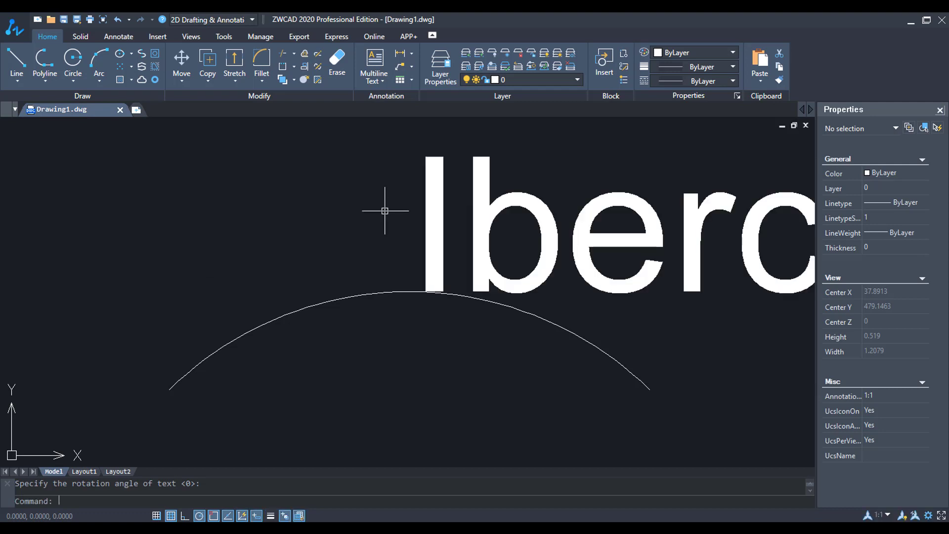
Step: Change the justification of the "Ibercad, lda." text to Bottom center and clear the selection
{"action": "left_click", "coordinate": [694, 199]}
{"action": "left_click", "coordinate": [633, 230]}
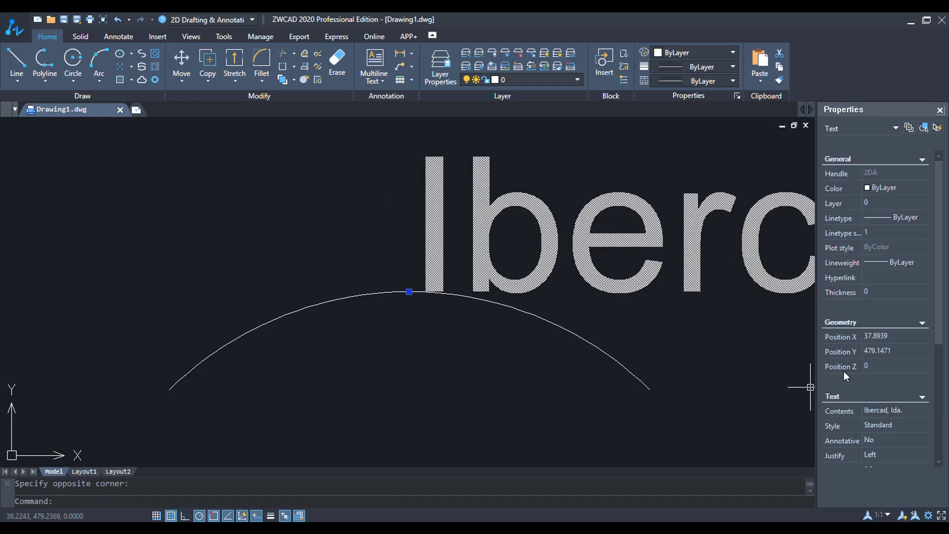
{"action": "scroll", "coordinate": [844, 372], "scroll_direction": "down", "scroll_amount": 2}
{"action": "left_click", "coordinate": [879, 425]}
{"action": "left_click", "coordinate": [882, 424]}
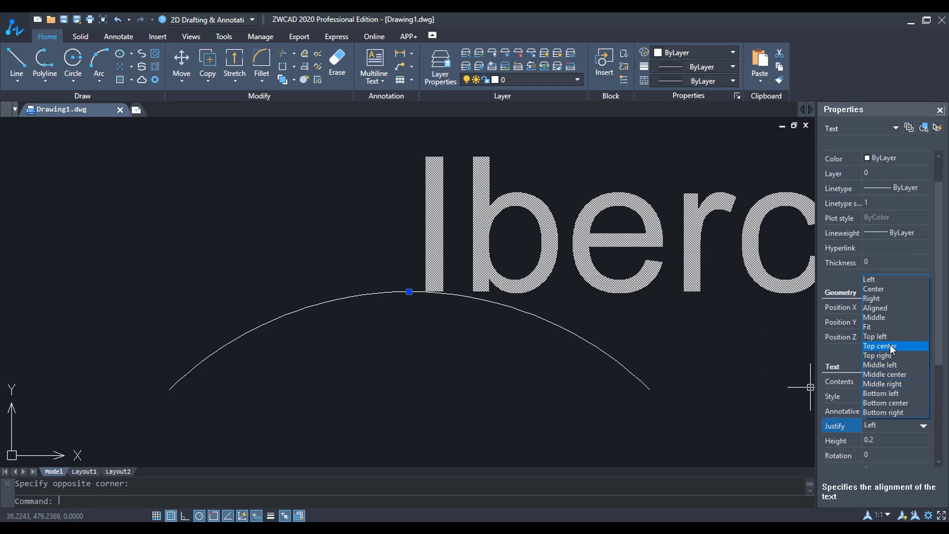
{"action": "left_click", "coordinate": [886, 402]}
{"action": "scroll", "coordinate": [637, 334], "scroll_direction": "down", "scroll_amount": 5}
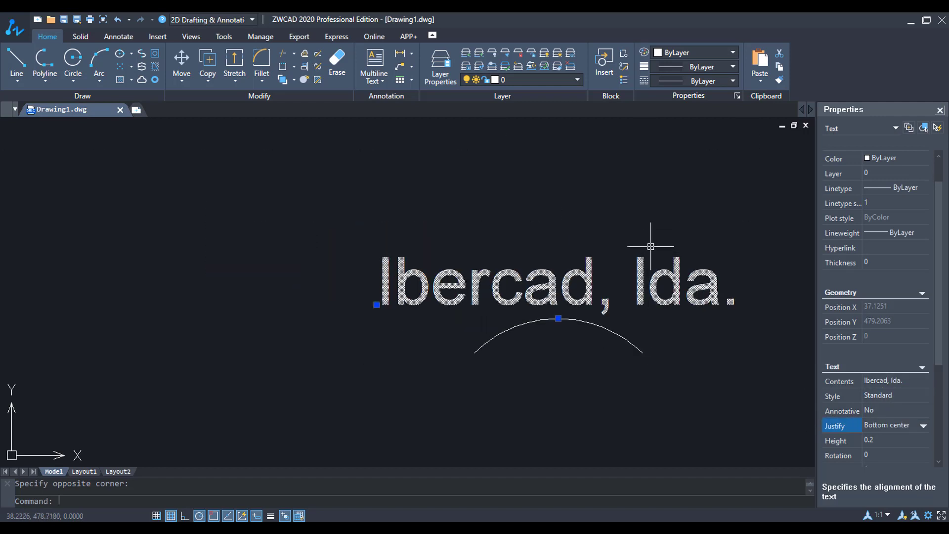
{"action": "key", "text": "Escape"}
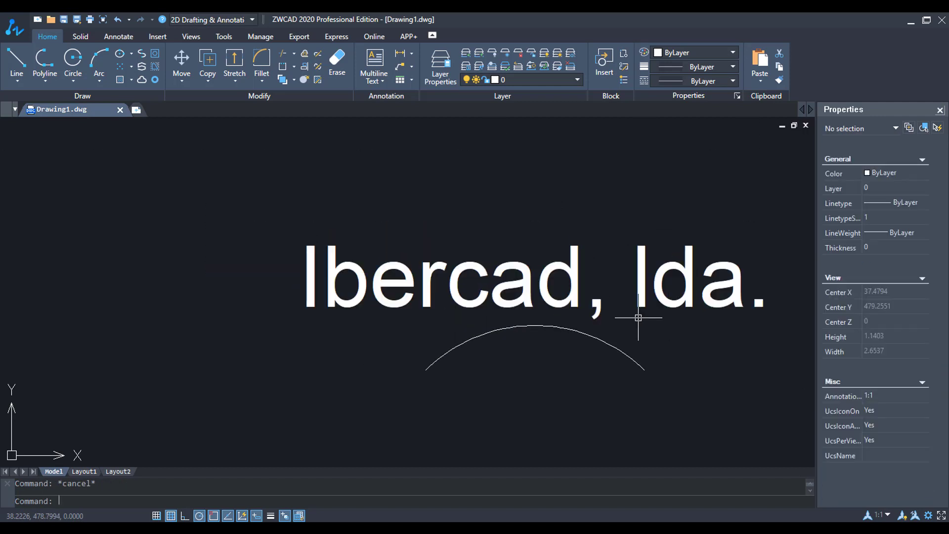
Step: Copy the arc under the text to an empty area to the right of the original
{"action": "scroll", "coordinate": [512, 313], "scroll_direction": "up", "scroll_amount": 1}
{"action": "middle_click_drag", "start_coordinate": [636, 318], "coordinate": [447, 307]}
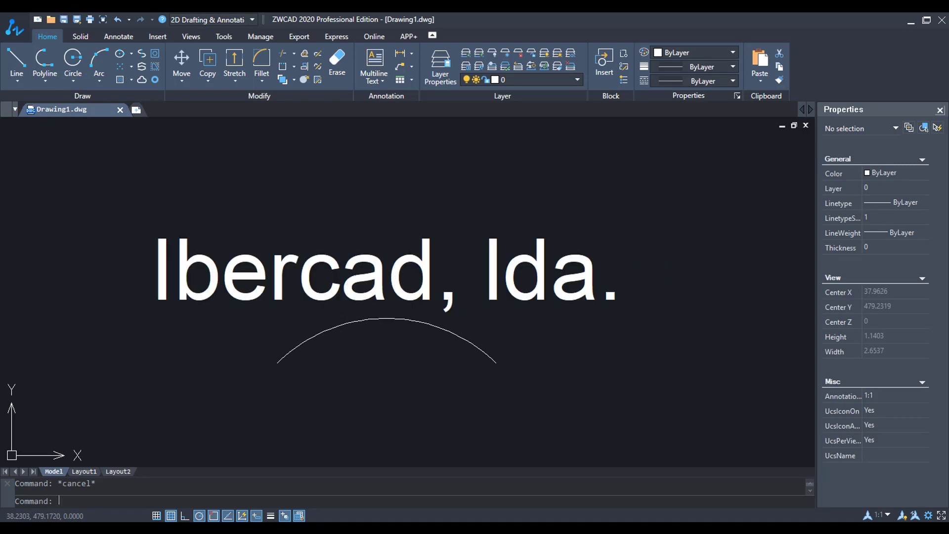
{"action": "left_click", "coordinate": [446, 329]}
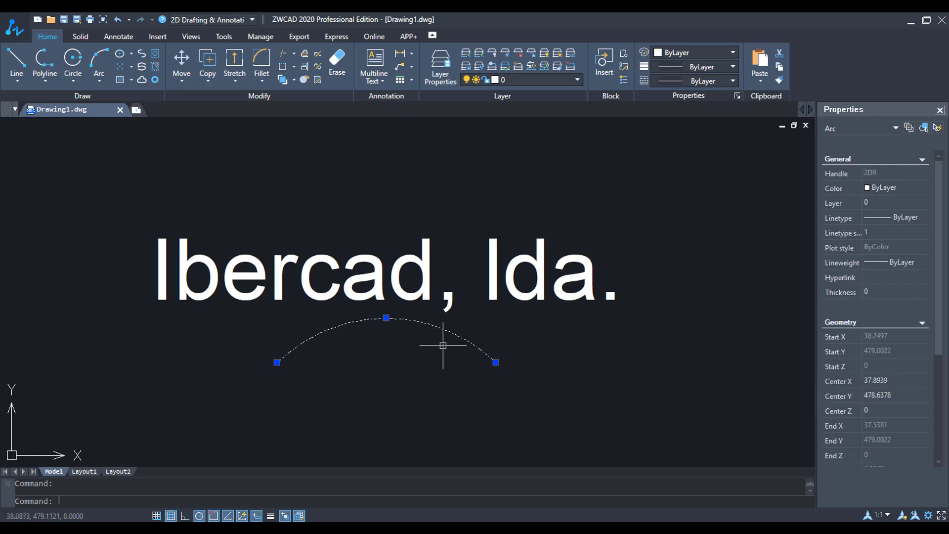
{"action": "type", "text": "co"}
{"action": "key", "text": "Return"}
{"action": "left_click", "coordinate": [395, 358]}
{"action": "scroll", "coordinate": [498, 350], "scroll_direction": "down", "scroll_amount": 4}
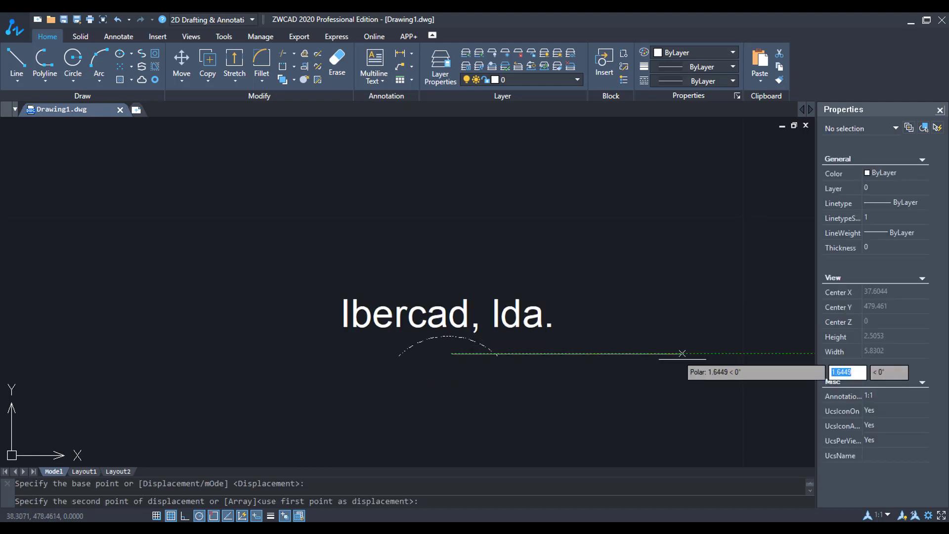
{"action": "key", "text": "Escape"}
{"action": "scroll", "coordinate": [685, 318], "scroll_direction": "up", "scroll_amount": 5}
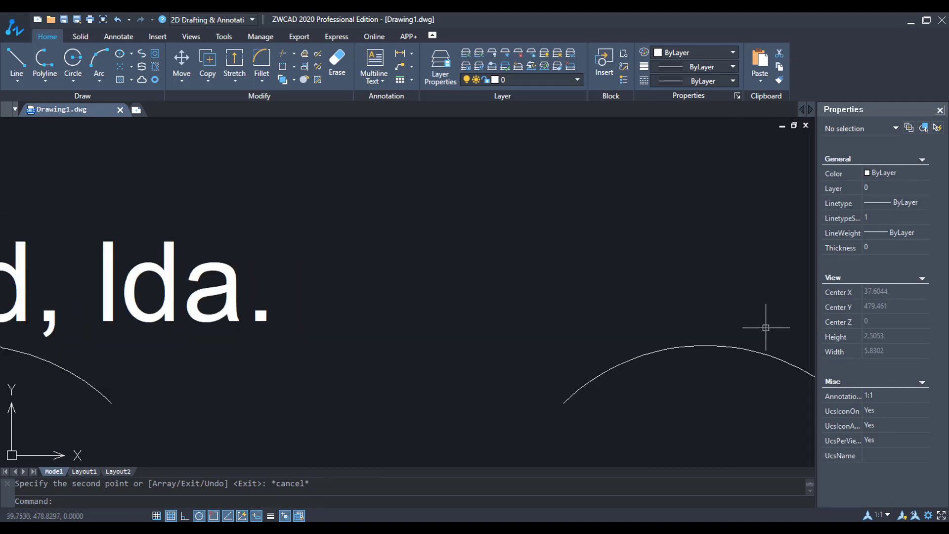
Step: Start the ARCTEXT command and pick the copied arc as the path for a new arc-aligned text
{"action": "middle_click_drag", "start_coordinate": [592, 309], "coordinate": [443, 288]}
{"action": "scroll", "coordinate": [436, 280], "scroll_direction": "up", "scroll_amount": 1}
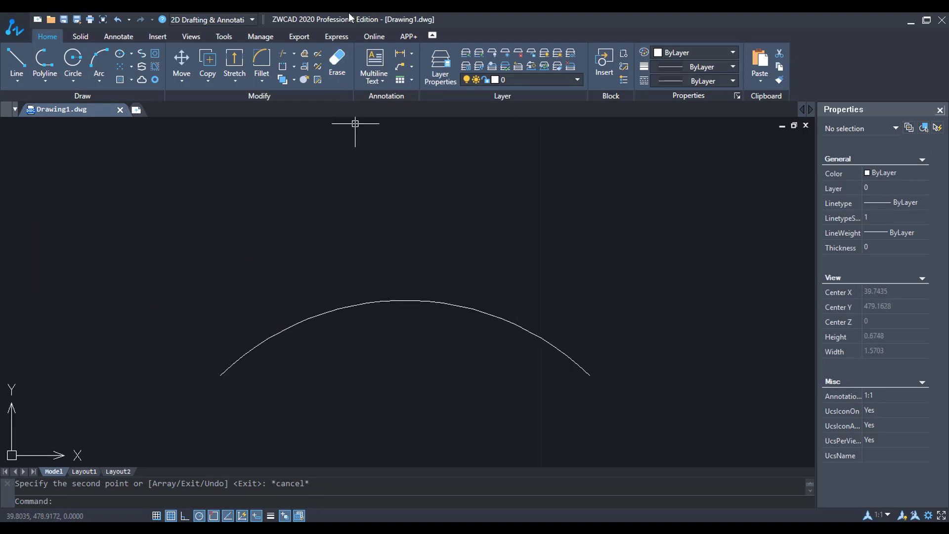
{"action": "left_click", "coordinate": [333, 36]}
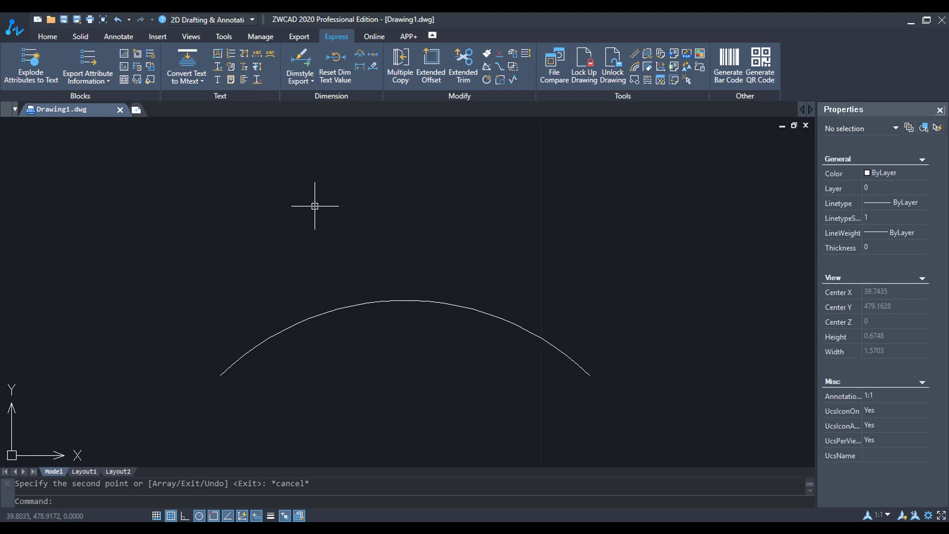
{"action": "type", "text": "arct"}
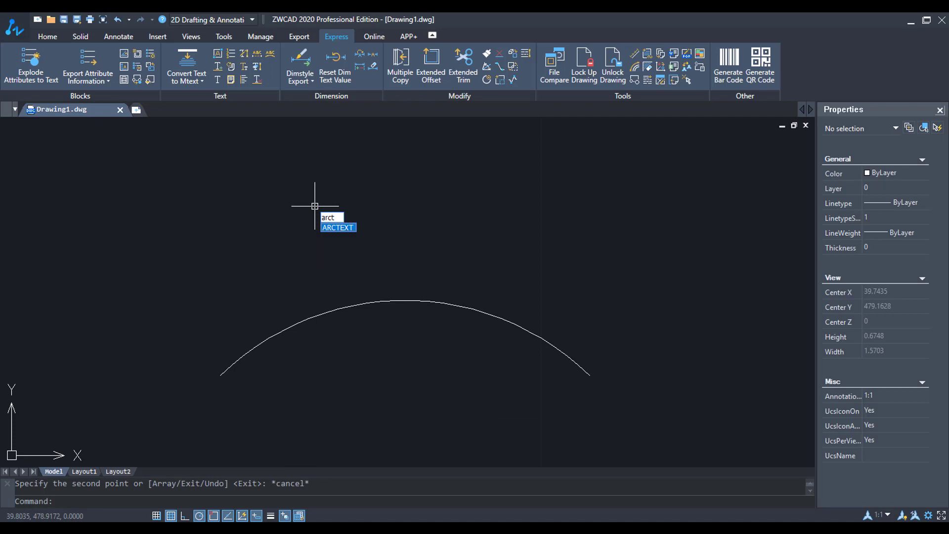
{"action": "key", "text": "Return"}
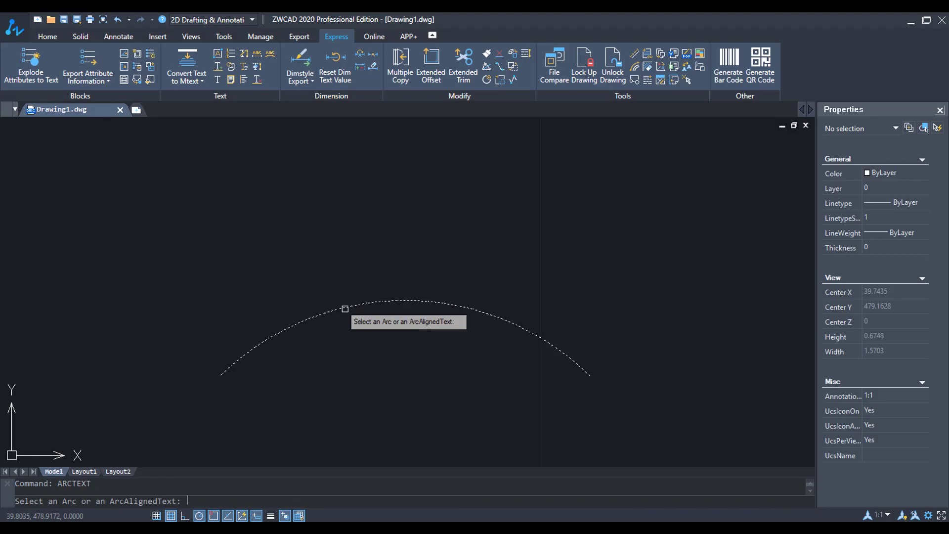
{"action": "left_click", "coordinate": [344, 309]}
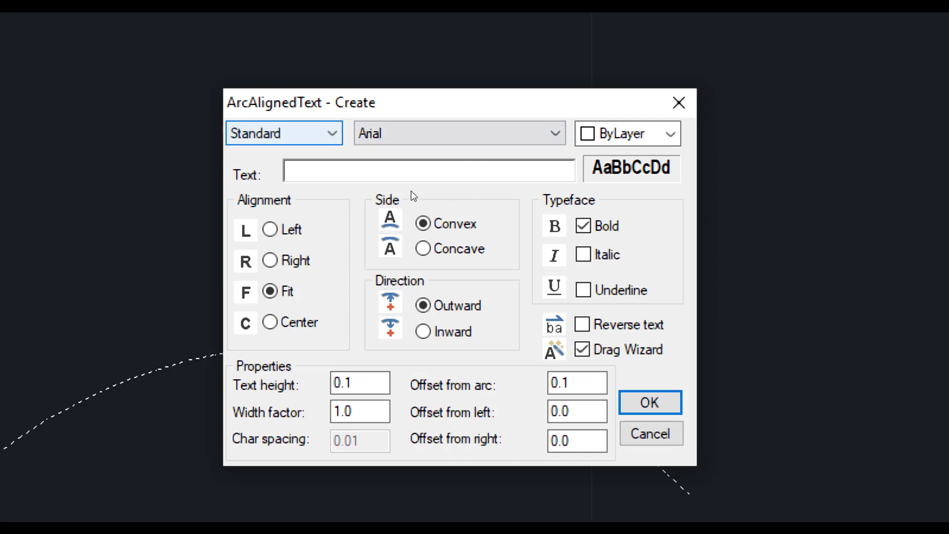
Step: Keep the Standard text style and set the arc text's font to Times New Roman
{"action": "left_click", "coordinate": [329, 134]}
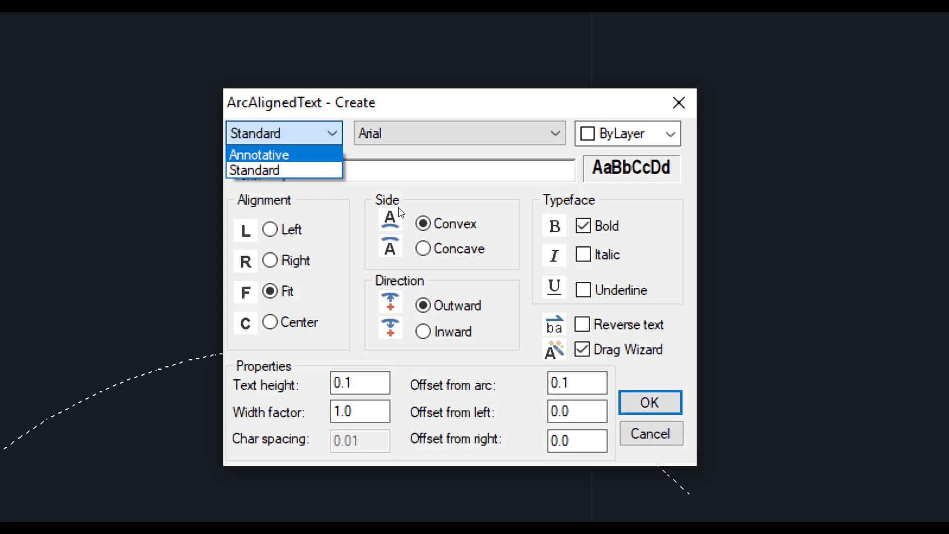
{"action": "key", "text": "Down"}
{"action": "left_click", "coordinate": [476, 181]}
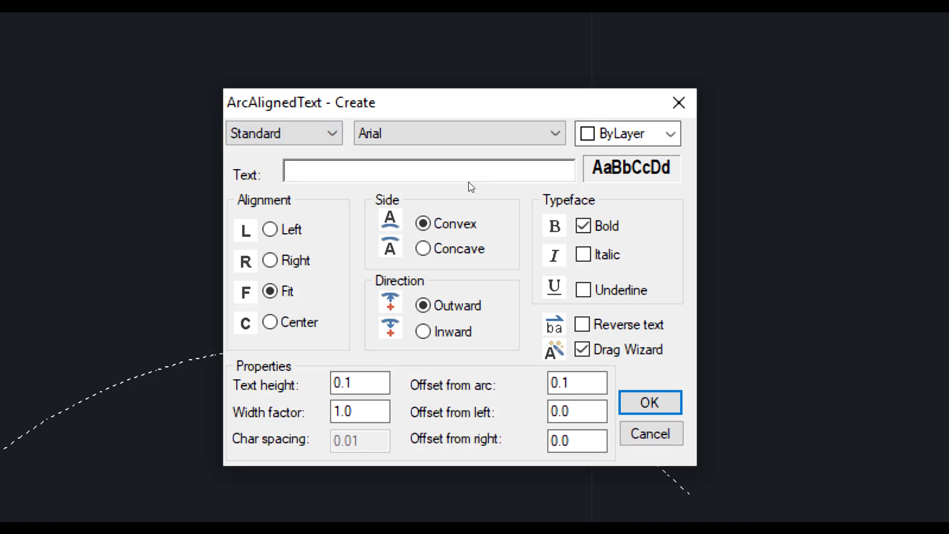
{"action": "left_click", "coordinate": [469, 136]}
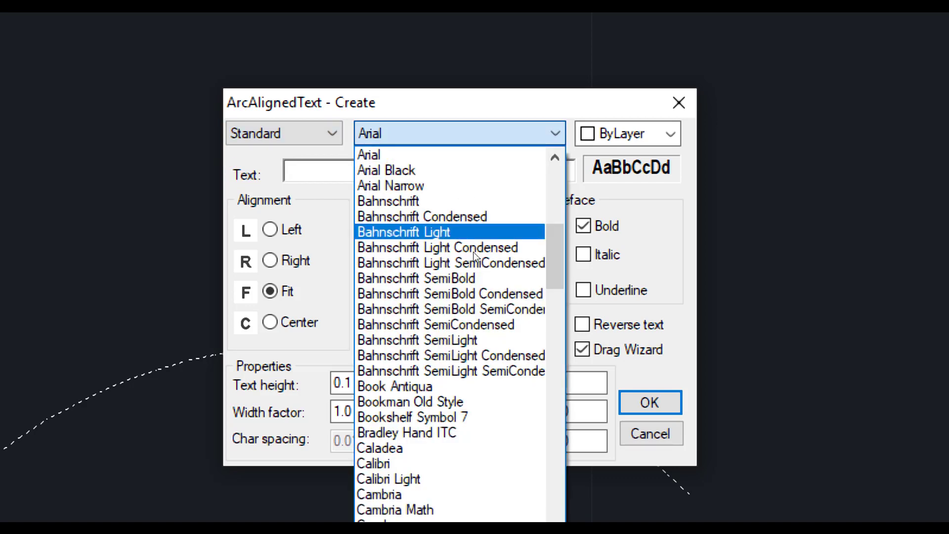
{"action": "scroll", "coordinate": [488, 277], "scroll_direction": "down", "scroll_amount": 4}
{"action": "scroll", "coordinate": [487, 278], "scroll_direction": "down", "scroll_amount": 20}
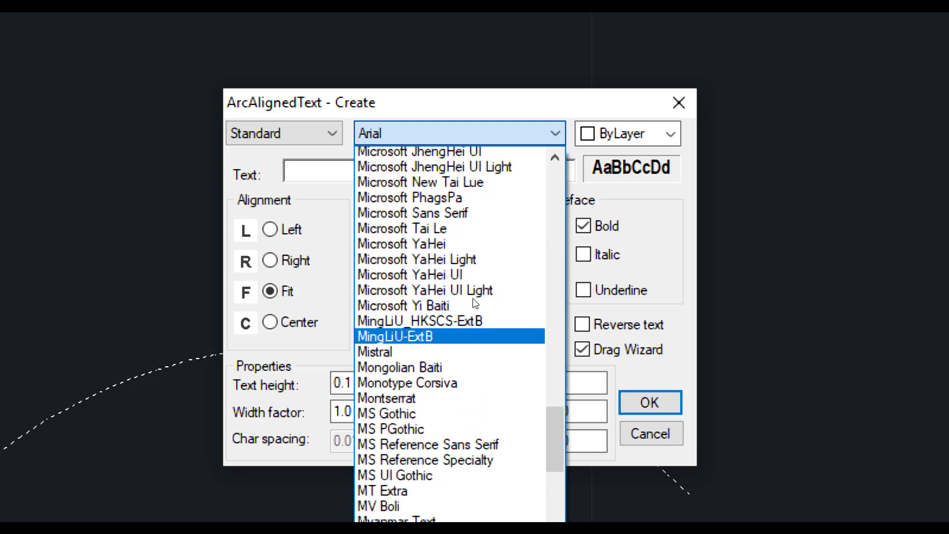
{"action": "scroll", "coordinate": [470, 301], "scroll_direction": "down", "scroll_amount": 10}
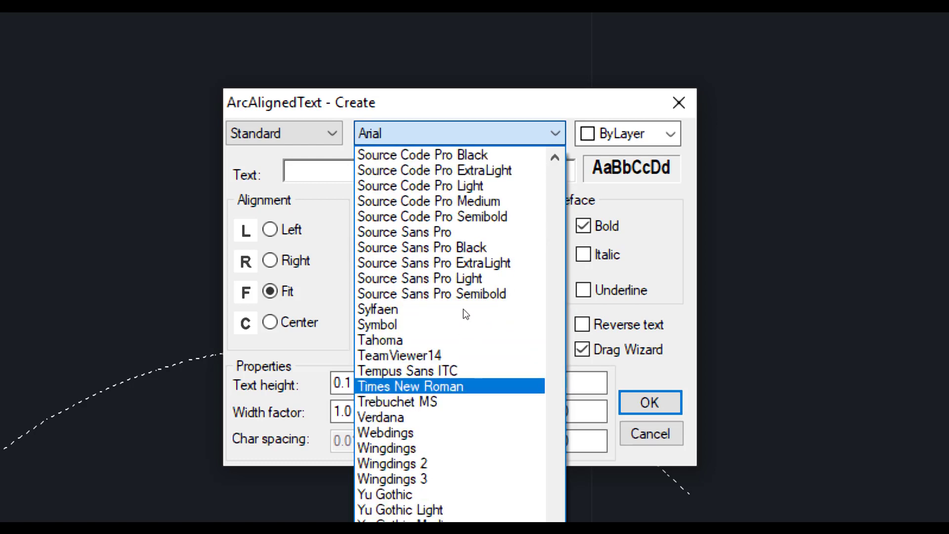
{"action": "key", "text": "Return"}
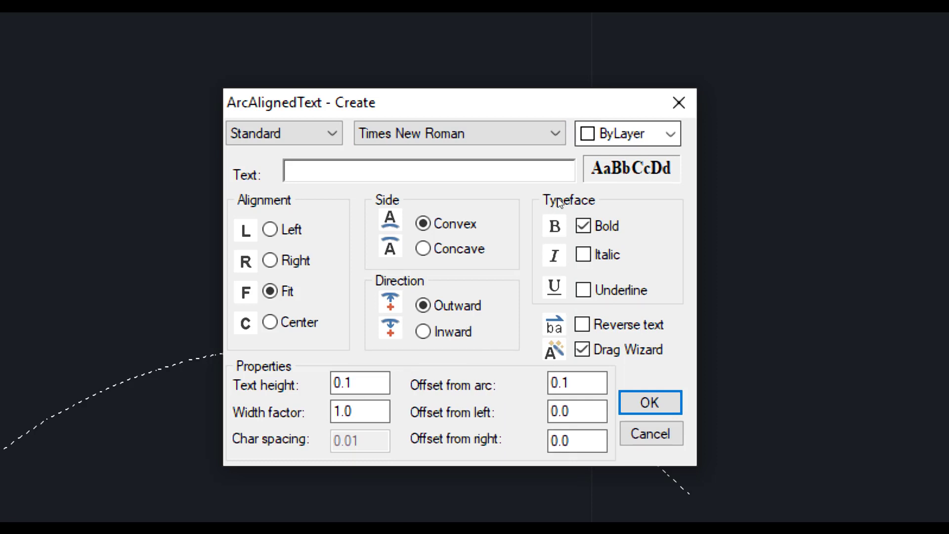
Step: Set the arc-aligned text's color to Cyan
{"action": "left_click", "coordinate": [638, 133]}
{"action": "key", "text": "Down"}
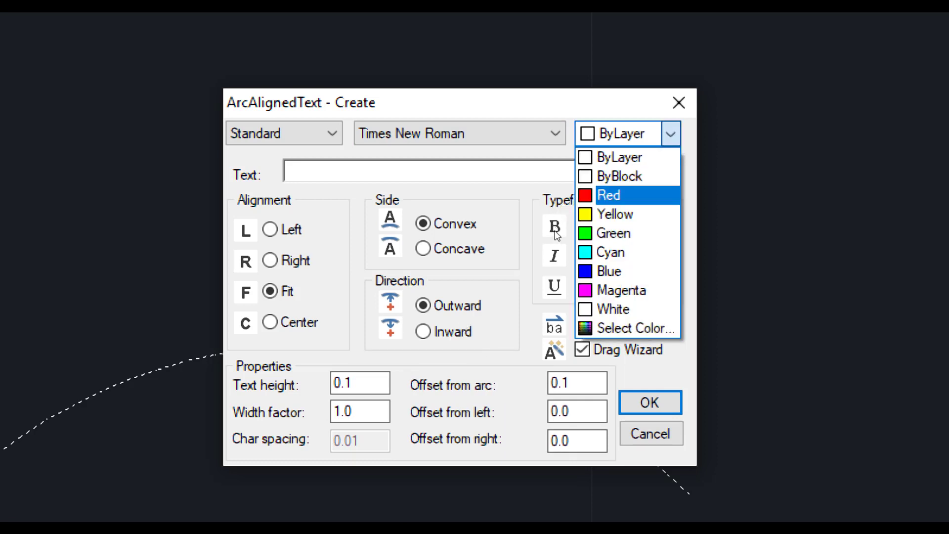
{"action": "key", "text": "Down"}
{"action": "key", "text": "Down"}
{"action": "key", "text": "Down"}
{"action": "key", "text": "Return"}
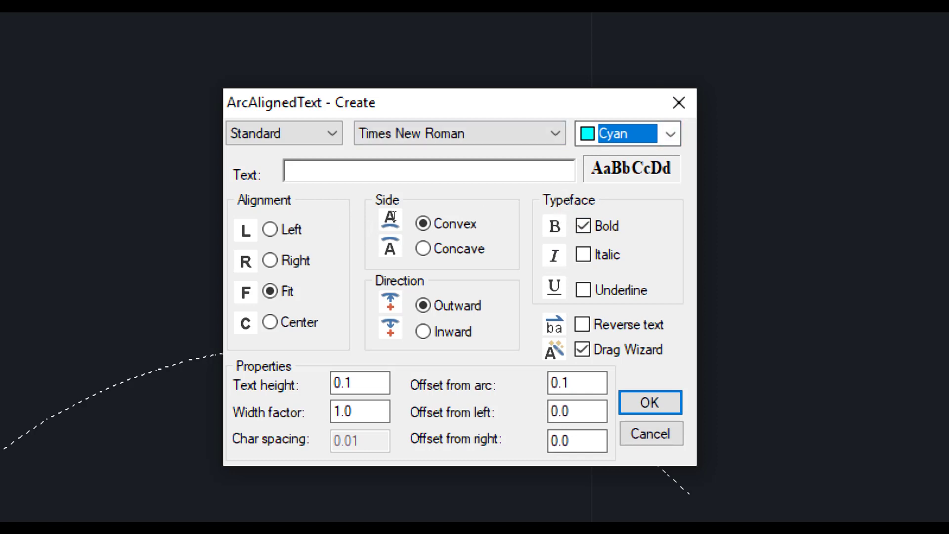
Step: Enter "Ibercad, lda." as the content of the arc-aligned text
{"action": "key", "text": "Tab"}
{"action": "type", "text": "I"}
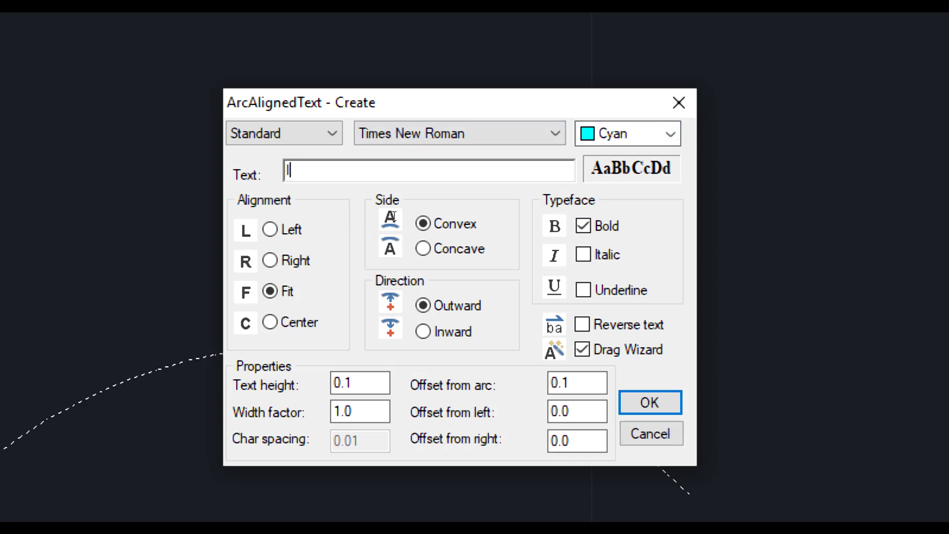
{"action": "type", "text": "bercad, lda."}
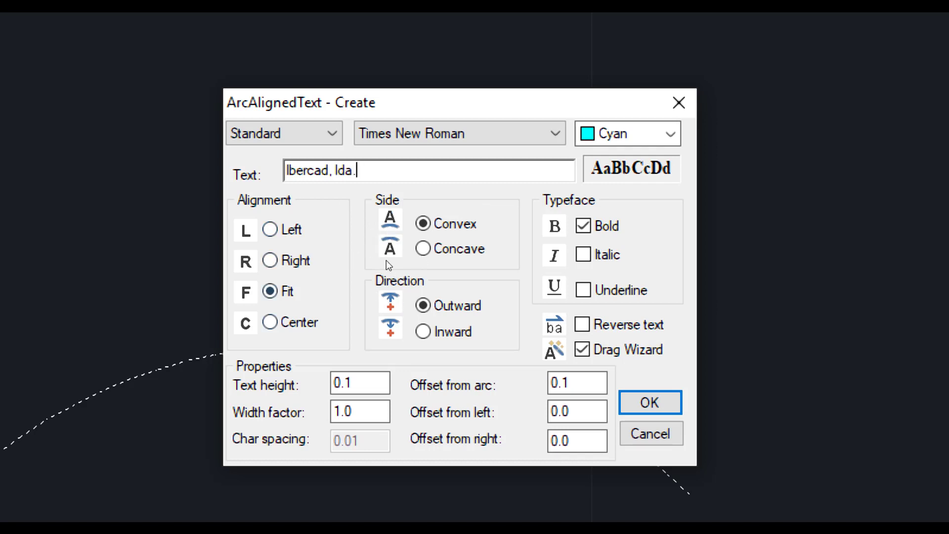
Step: Try the Left, Right and Fit alignments, settle on Center, and turn off the Bold typeface
{"action": "left_click", "coordinate": [270, 229]}
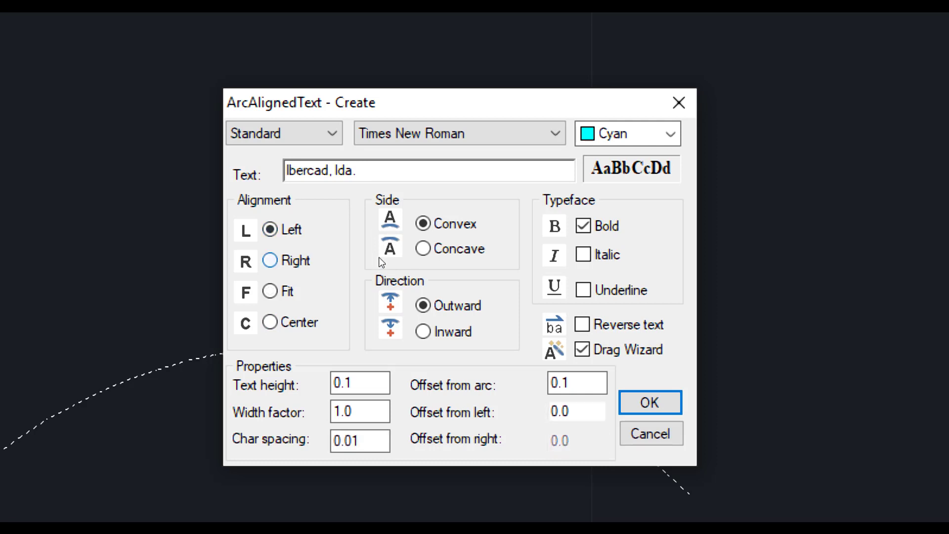
{"action": "left_click", "coordinate": [269, 260]}
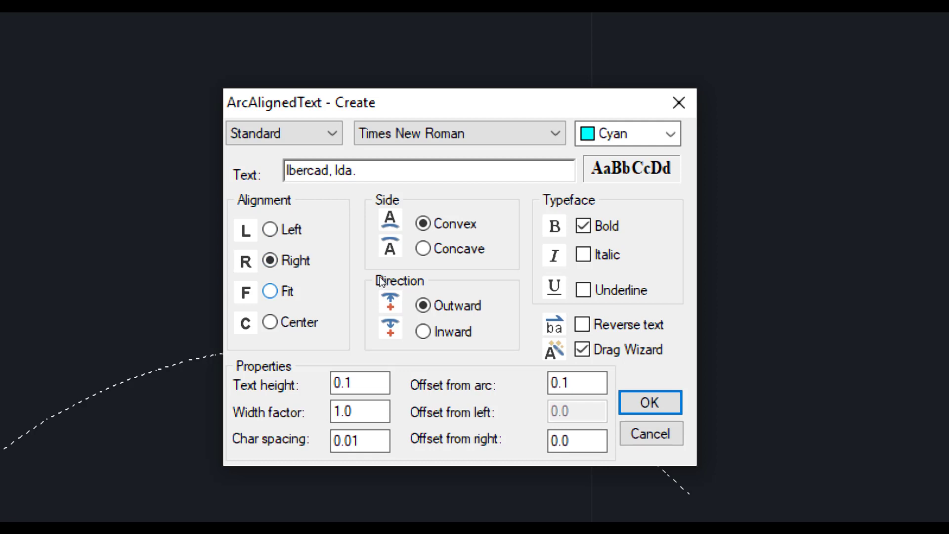
{"action": "left_click", "coordinate": [270, 291]}
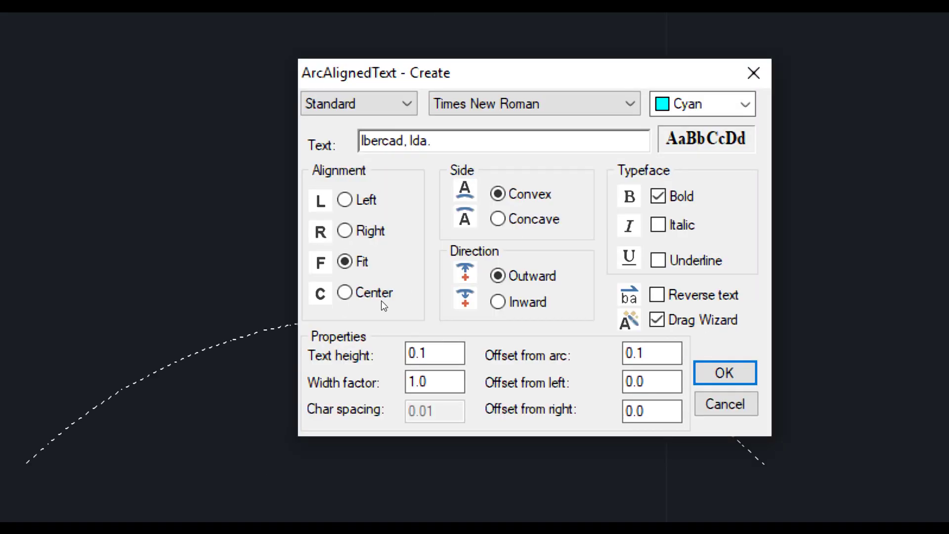
{"action": "left_click", "coordinate": [380, 290]}
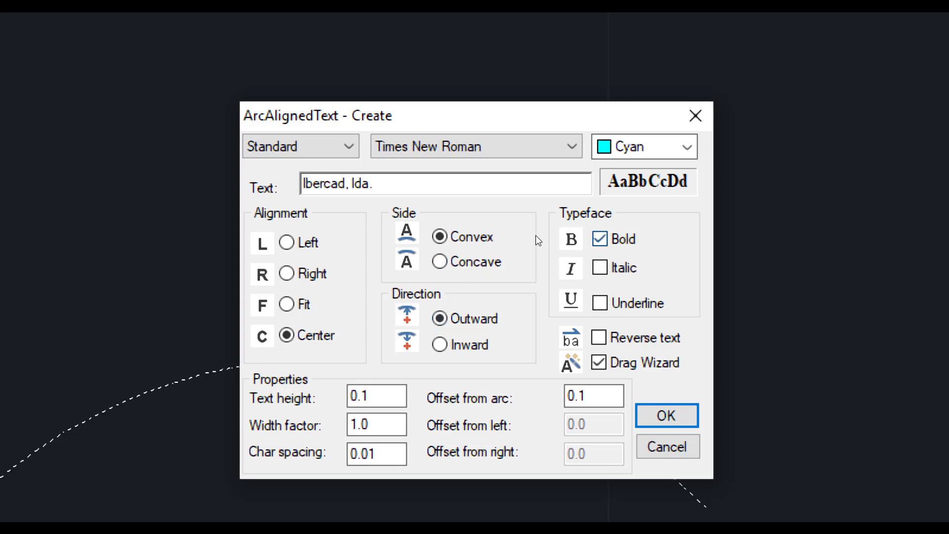
{"action": "key", "text": "space"}
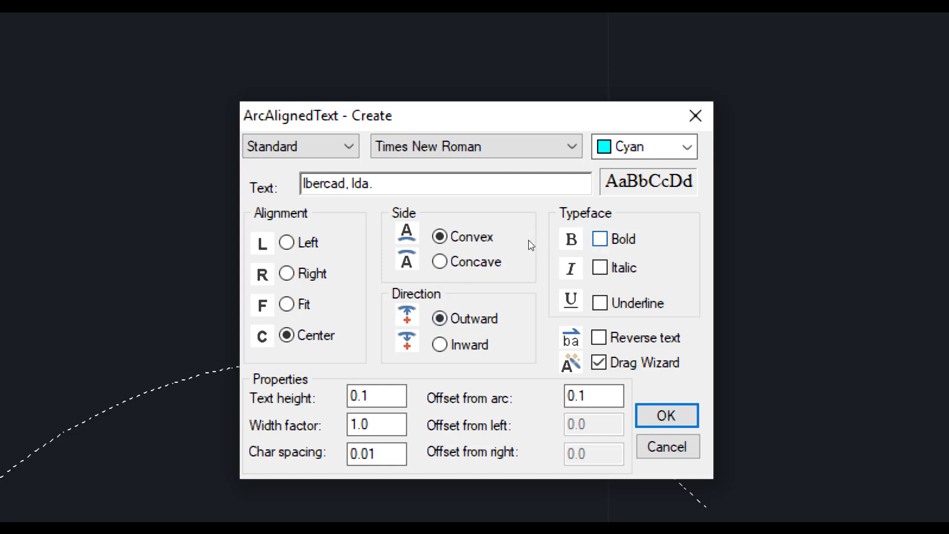
{"action": "key", "text": "Tab"}
{"action": "key", "text": "Tab"}
Step: Set the arc-aligned text's width factor to 0.6, leaving the text height at 0.1
{"action": "left_click", "coordinate": [425, 213]}
{"action": "key", "text": "ctrl+a"}
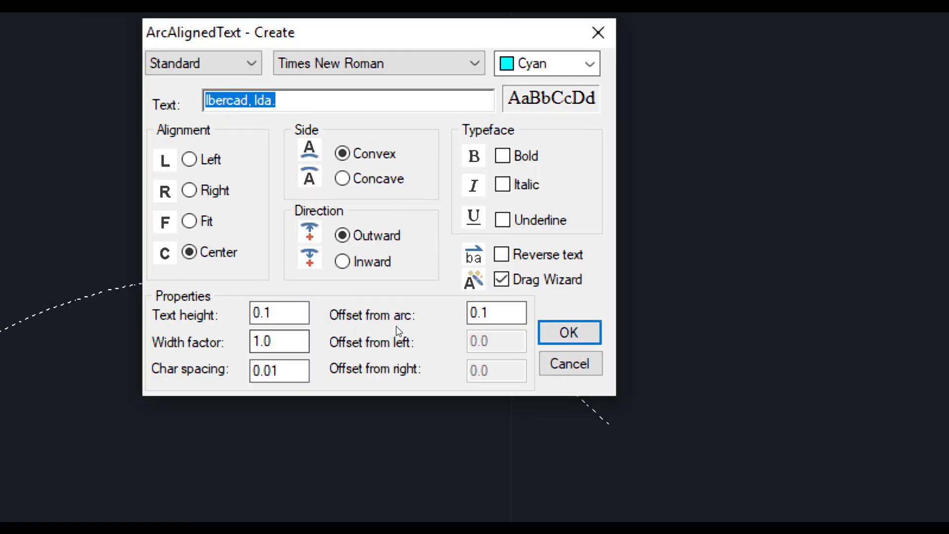
{"action": "key", "text": "Tab"}
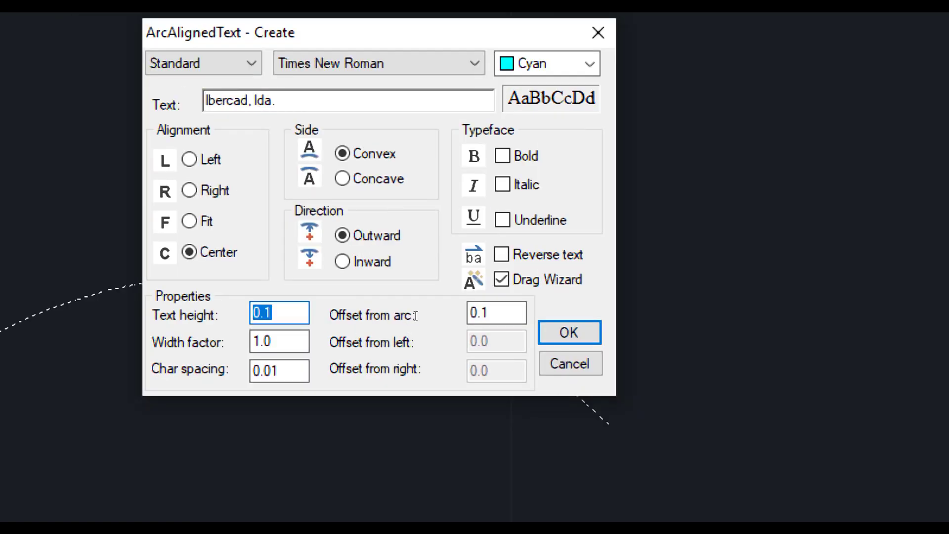
{"action": "key", "text": "Tab"}
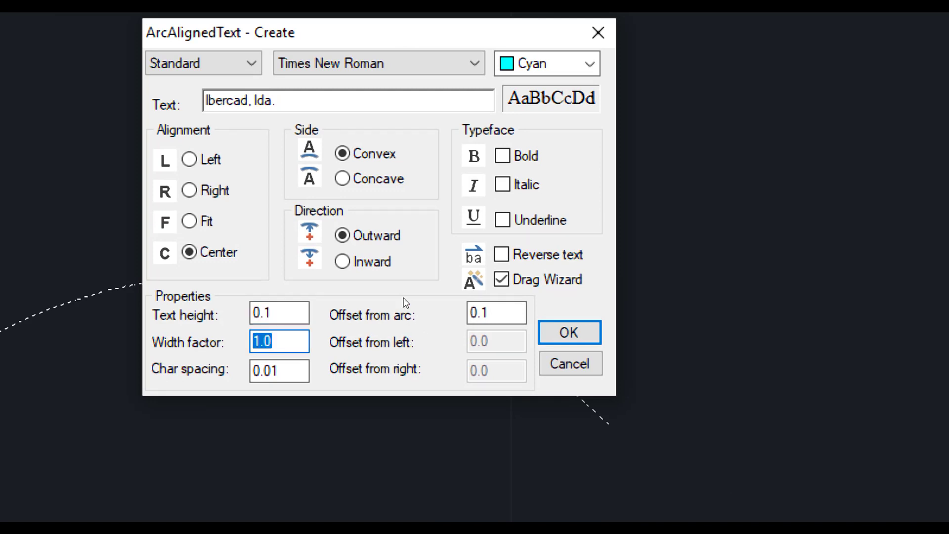
{"action": "type", "text": "0.5"}
{"action": "key", "text": "BackSpace"}
{"action": "type", "text": "6"}
{"action": "key", "text": "Tab"}
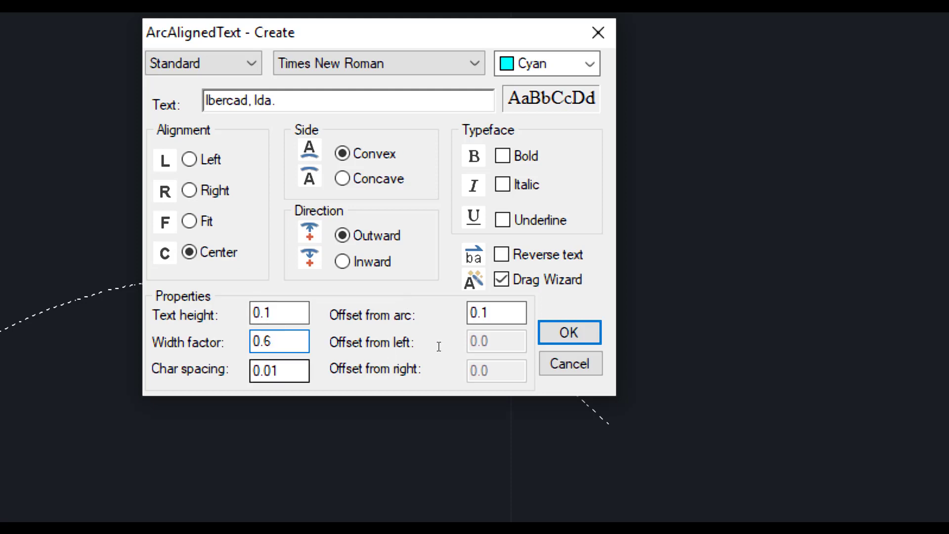
Step: Set the character spacing of the new arc-aligned text to 0.1
{"action": "key", "text": "End"}
{"action": "key", "text": "shift+Left"}
{"action": "key", "text": "shift+Left"}
{"action": "key", "text": "shift+Left"}
{"action": "key", "text": "shift+Left"}
{"action": "type", "text": "0."}
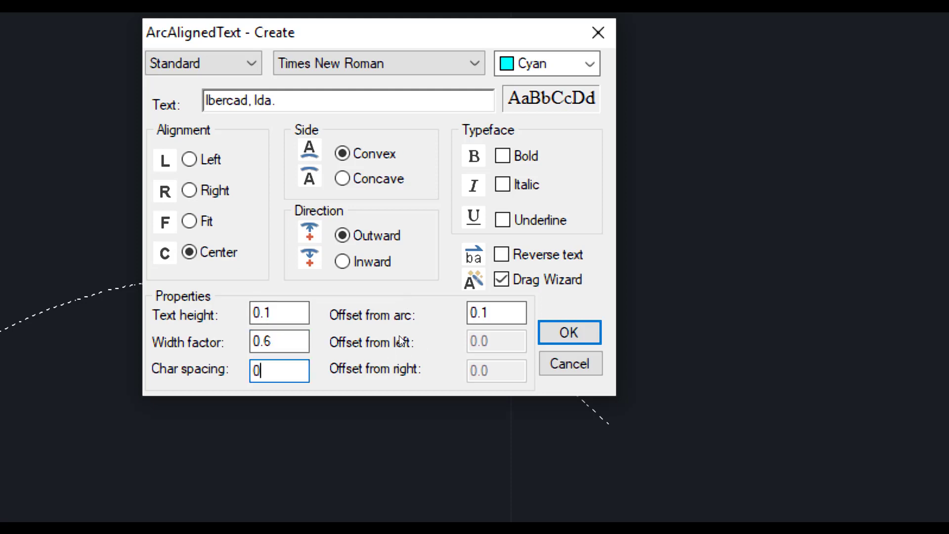
{"action": "type", "text": "1"}
Step: Try the Fit alignment, return to Center, and create the arc-aligned text on the arc
{"action": "double_click", "coordinate": [503, 321]}
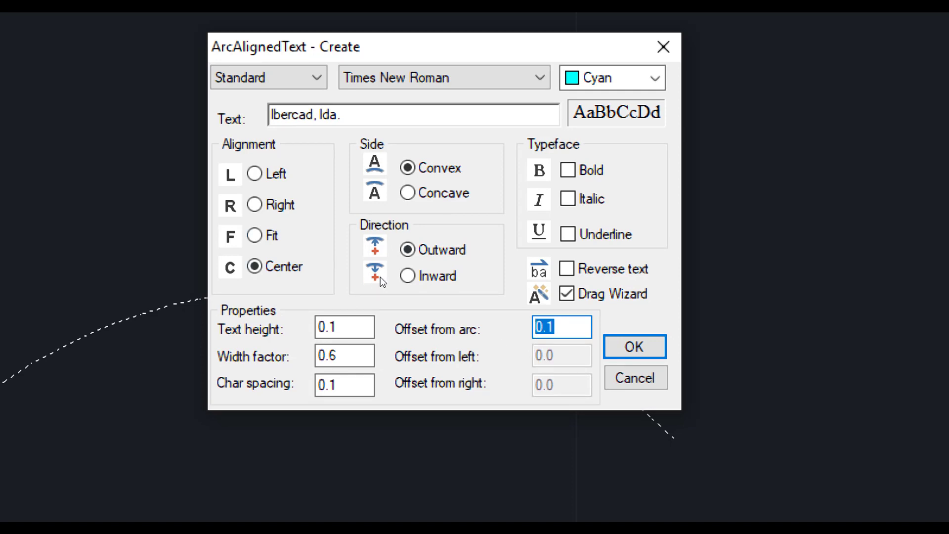
{"action": "left_click", "coordinate": [254, 236]}
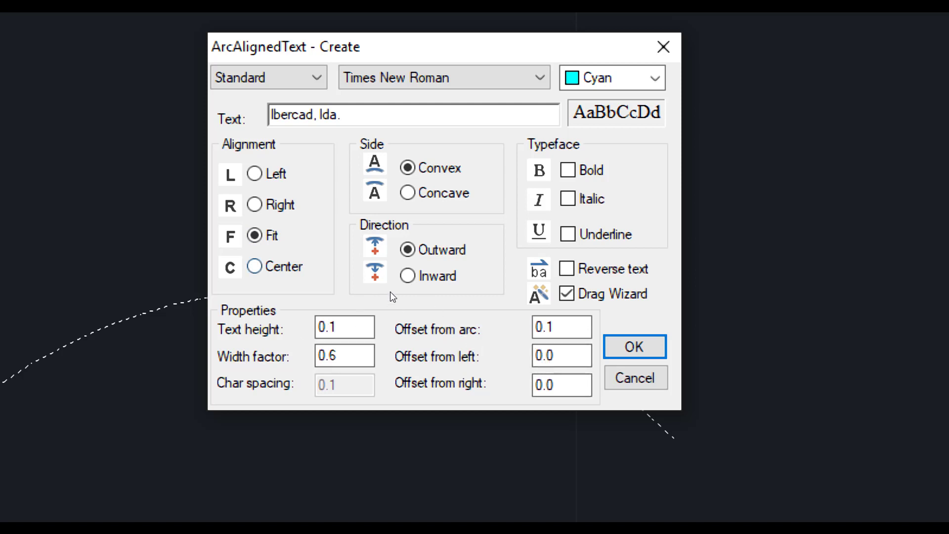
{"action": "key", "text": "alt+c"}
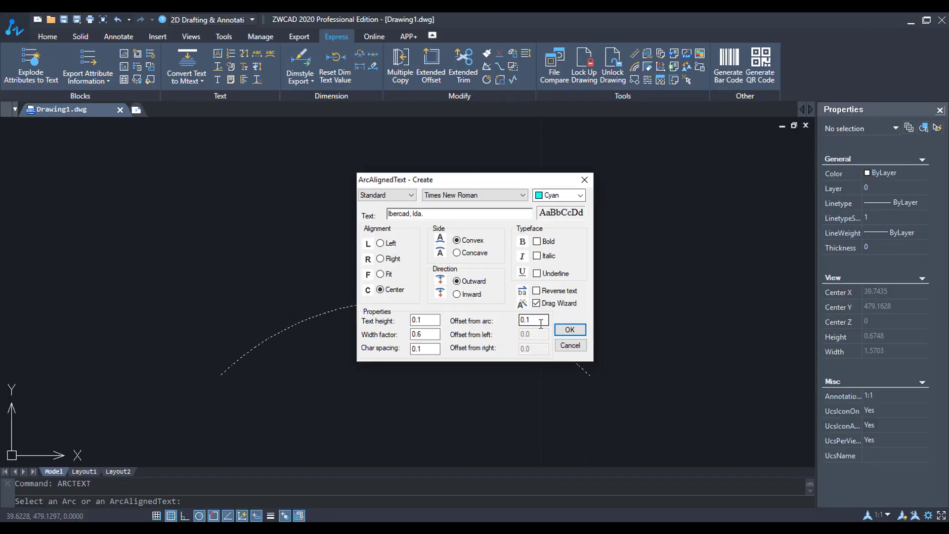
{"action": "left_click", "coordinate": [569, 329]}
{"action": "scroll", "coordinate": [546, 319], "scroll_direction": "down", "scroll_amount": 4}
{"action": "scroll", "coordinate": [544, 324], "scroll_direction": "up", "scroll_amount": 3}
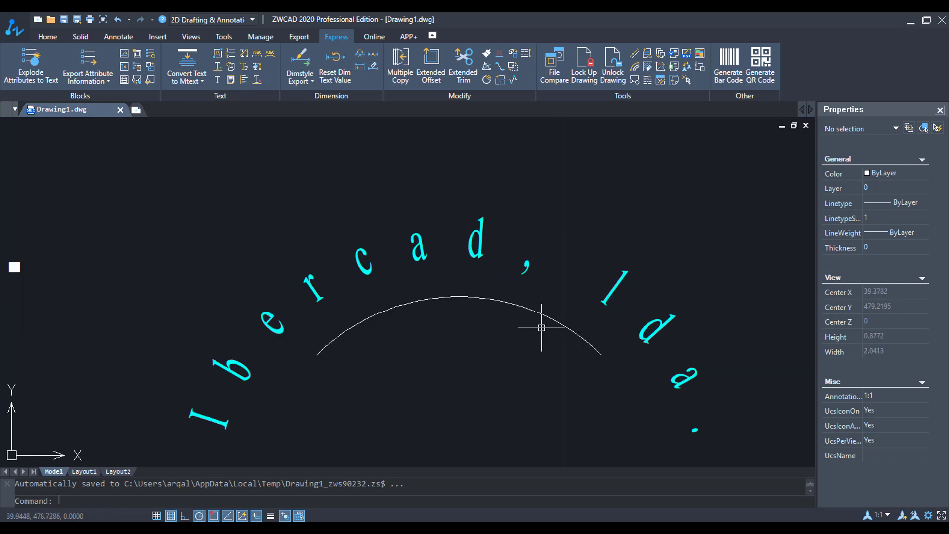
{"action": "mouse_move", "coordinate": [547, 313]}
{"action": "middle_mouse_down"}
{"action": "mouse_move", "coordinate": [523, 224]}
{"action": "mouse_move", "coordinate": [492, 266]}
{"action": "middle_mouse_up"}
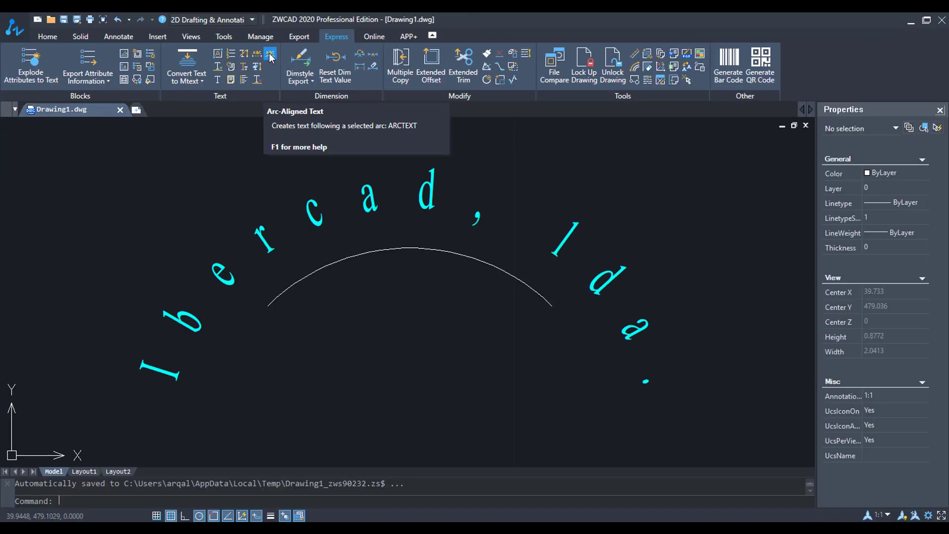
Step: Modify the existing arc-aligned text with ARCTEXT, setting its character spacing to 0.01
{"action": "left_click", "coordinate": [270, 57]}
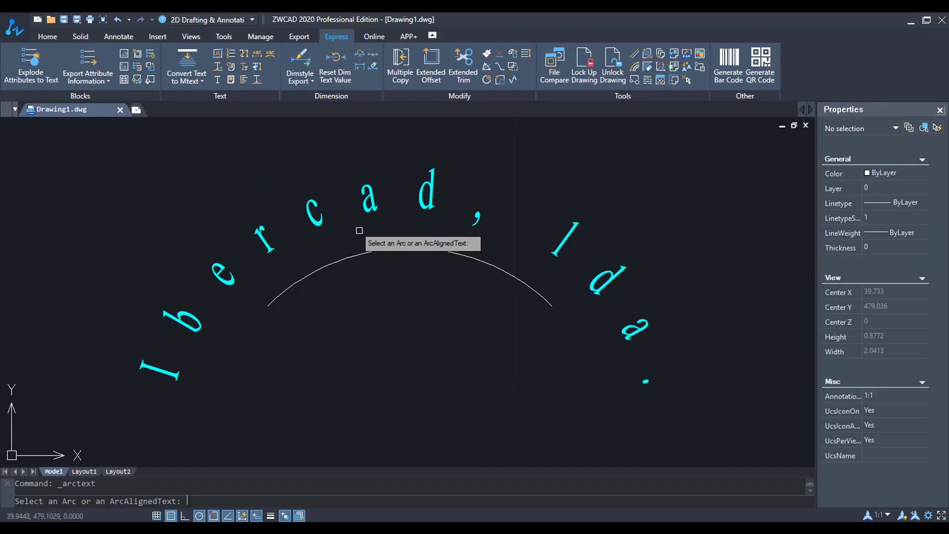
{"action": "left_click", "coordinate": [373, 208]}
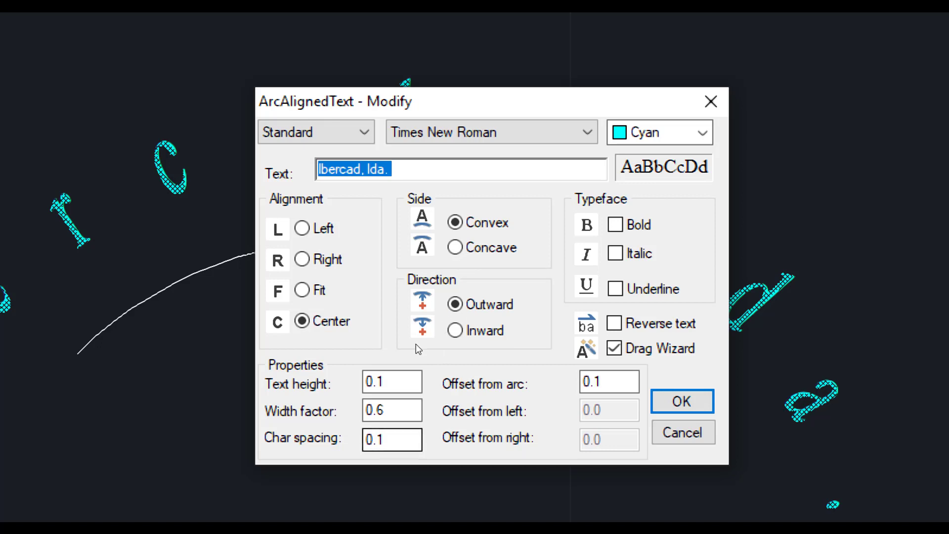
{"action": "double_click", "coordinate": [375, 439]}
{"action": "left_click", "coordinate": [376, 440]}
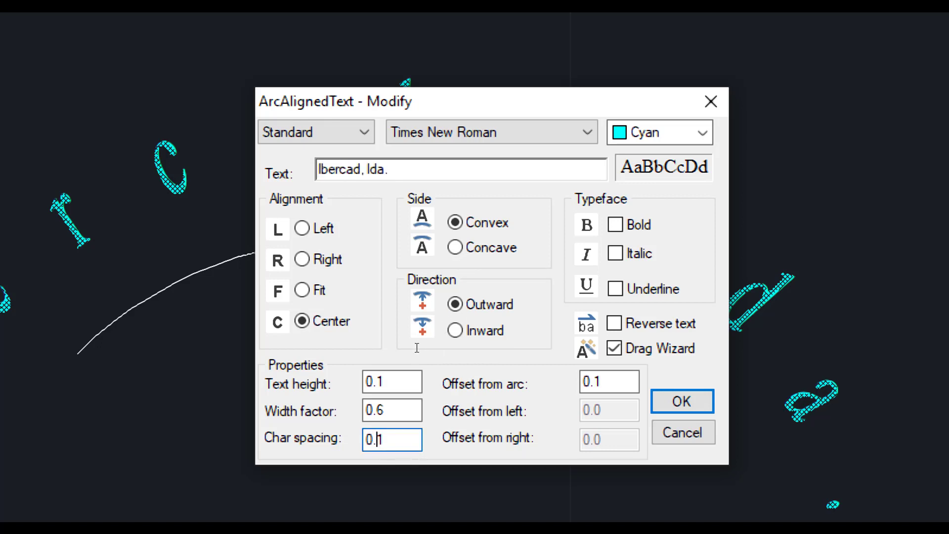
{"action": "type", "text": "0"}
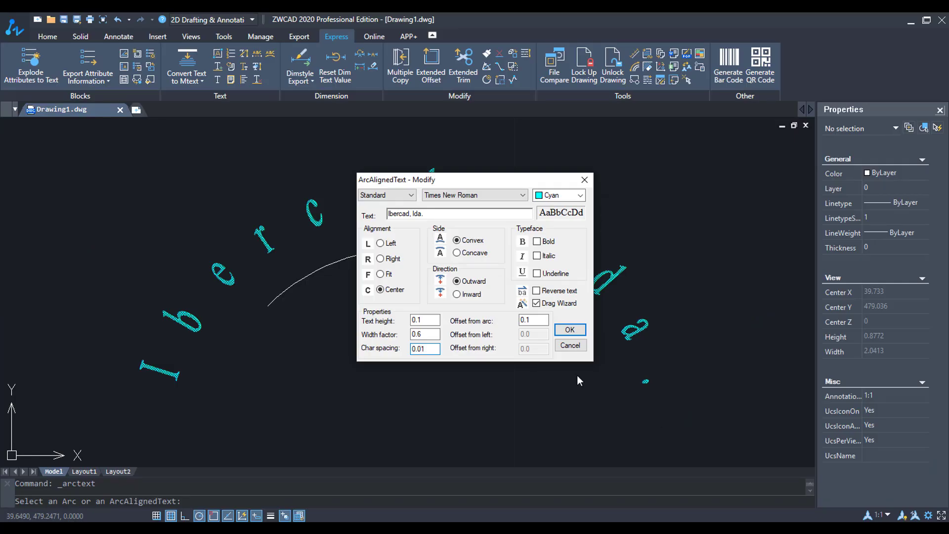
{"action": "left_click", "coordinate": [568, 328]}
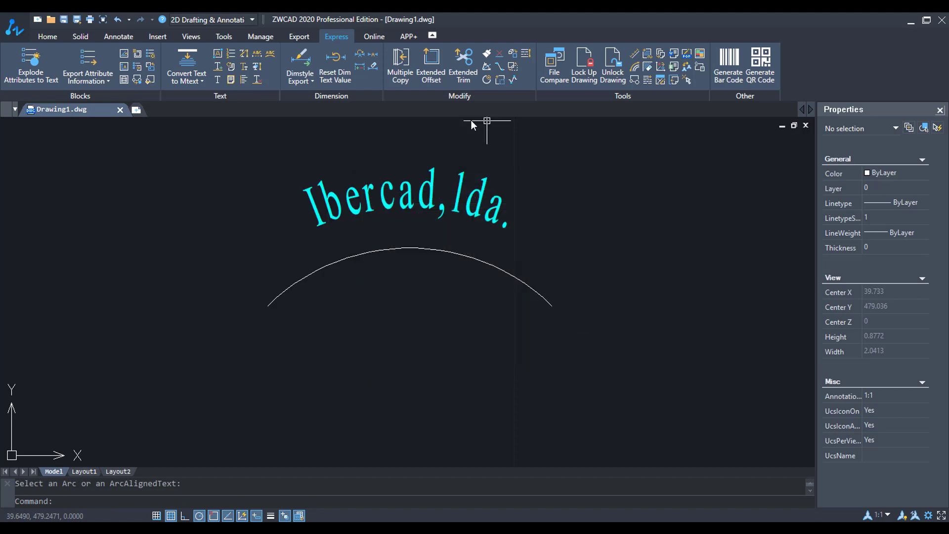
{"action": "scroll", "coordinate": [450, 151], "scroll_direction": "up", "scroll_amount": 1}
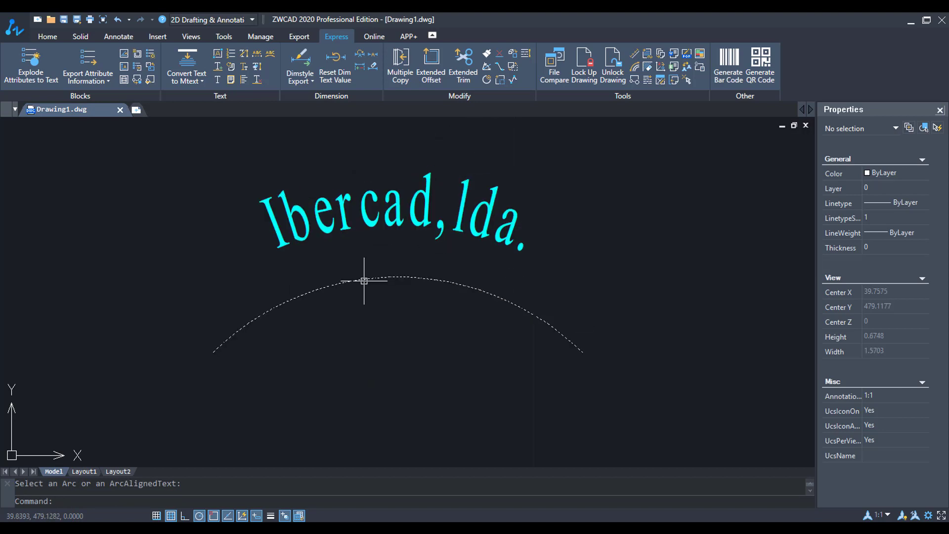
{"action": "left_click", "coordinate": [349, 276]}
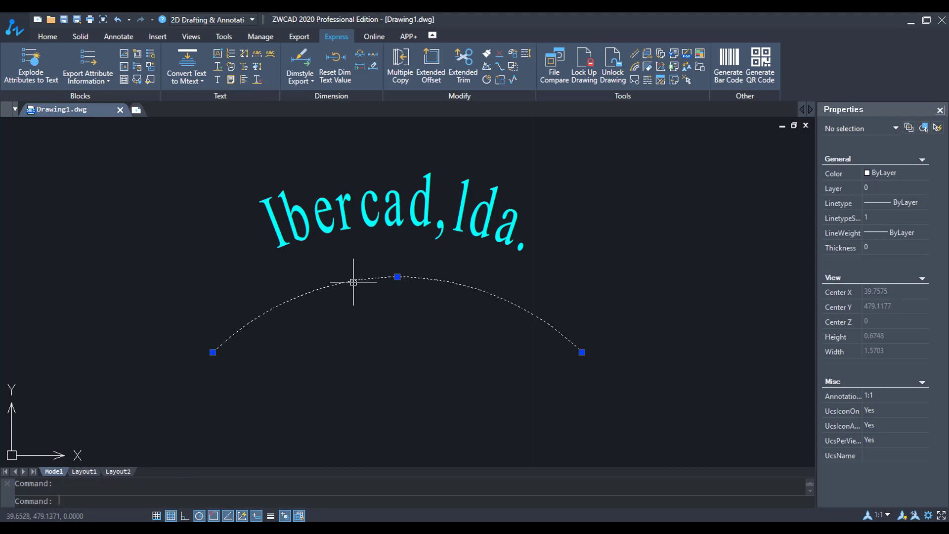
{"action": "key", "text": "Escape"}
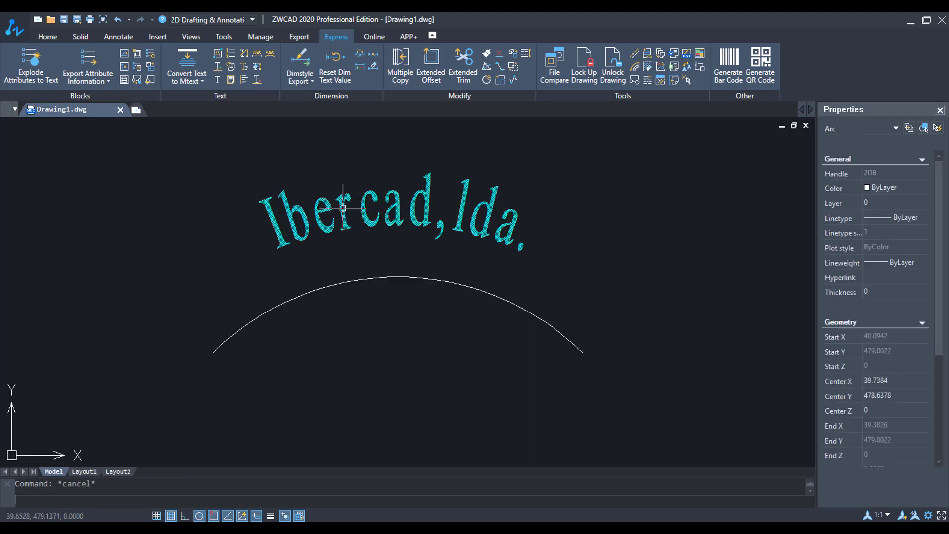
Step: Set the arc-aligned text's offset from the arc to 0.02 and inspect the gap up close
{"action": "left_click", "coordinate": [271, 53]}
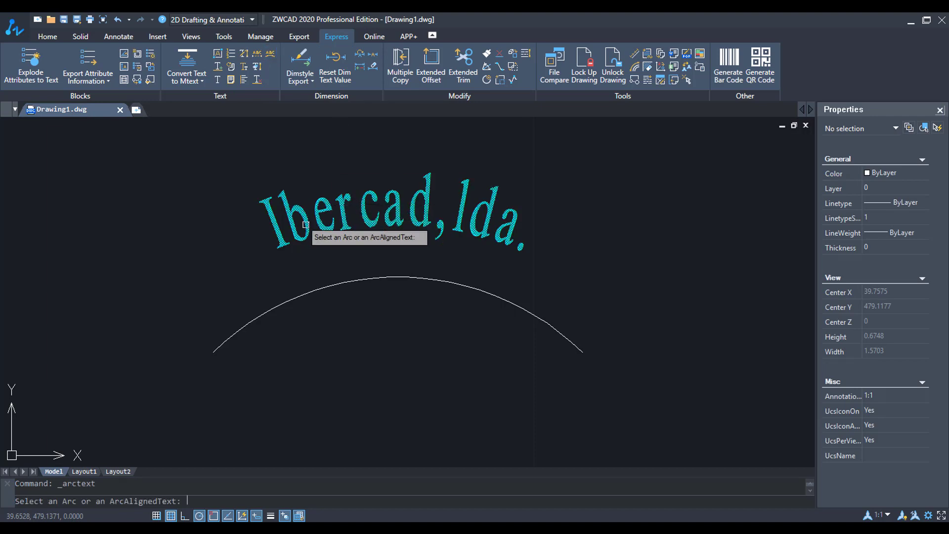
{"action": "left_click", "coordinate": [326, 244]}
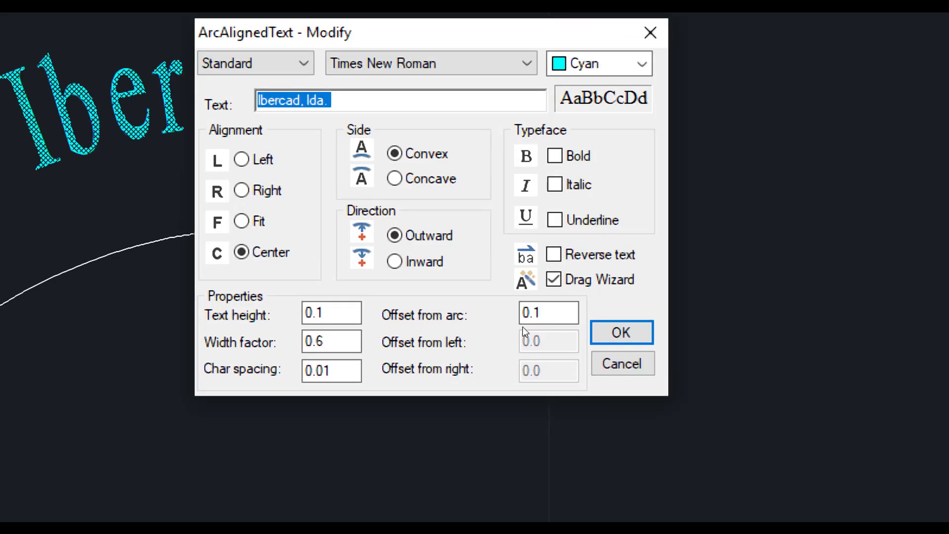
{"action": "double_click", "coordinate": [519, 320]}
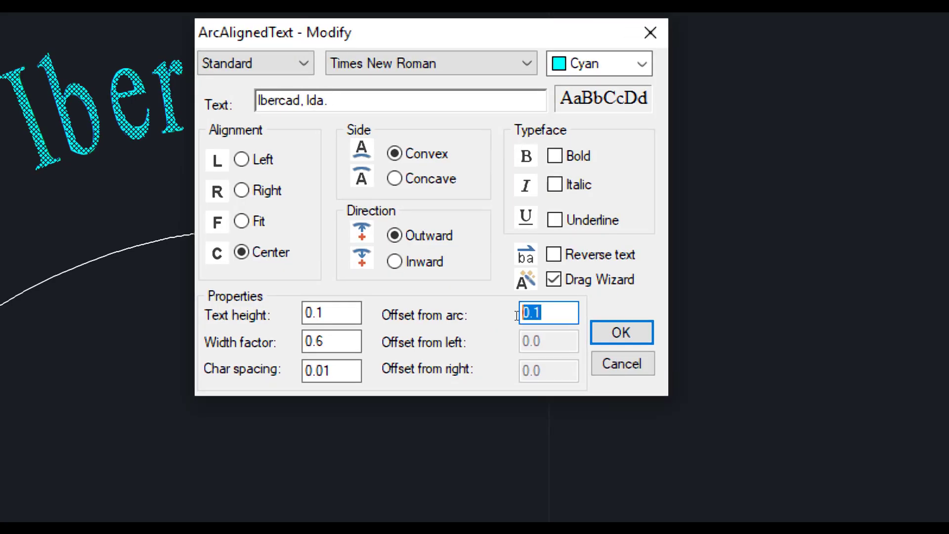
{"action": "type", "text": "0.02"}
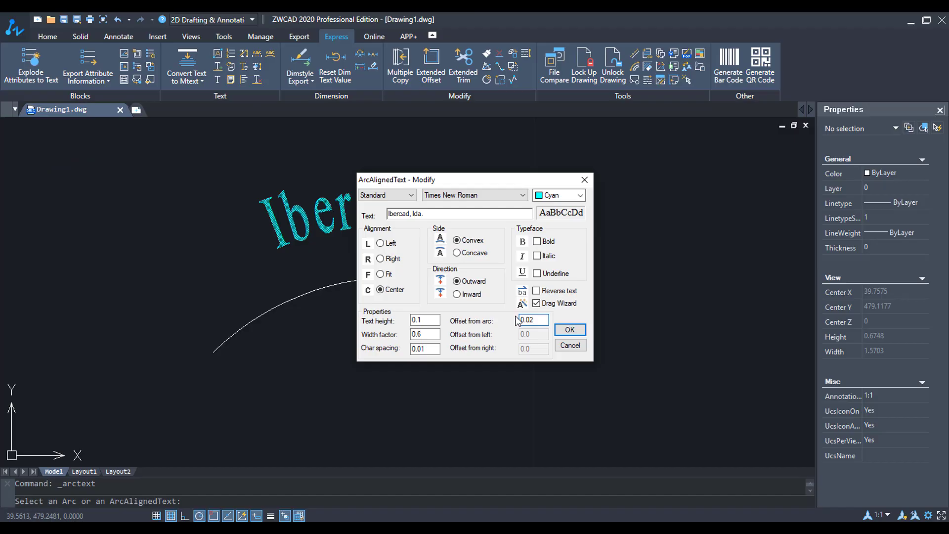
{"action": "left_click", "coordinate": [569, 330]}
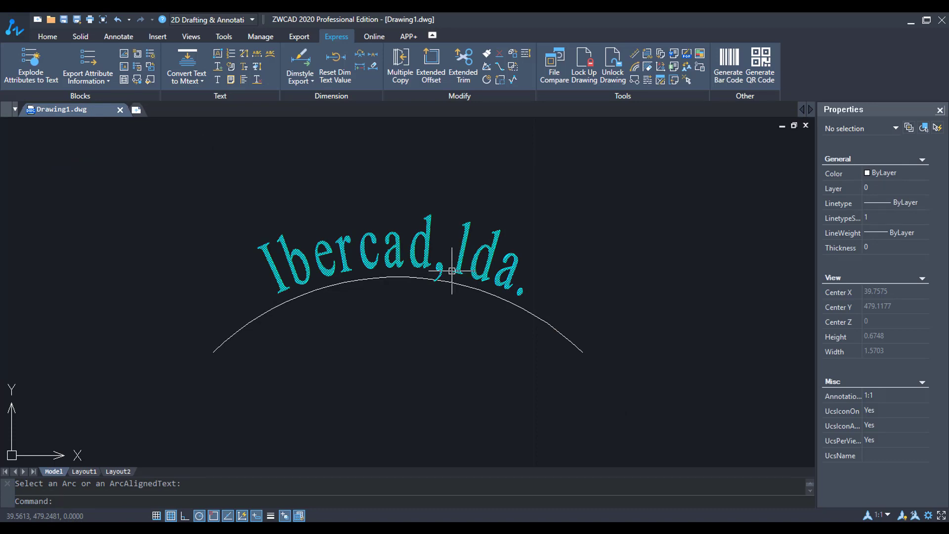
{"action": "scroll", "coordinate": [452, 272], "scroll_direction": "up", "scroll_amount": 3}
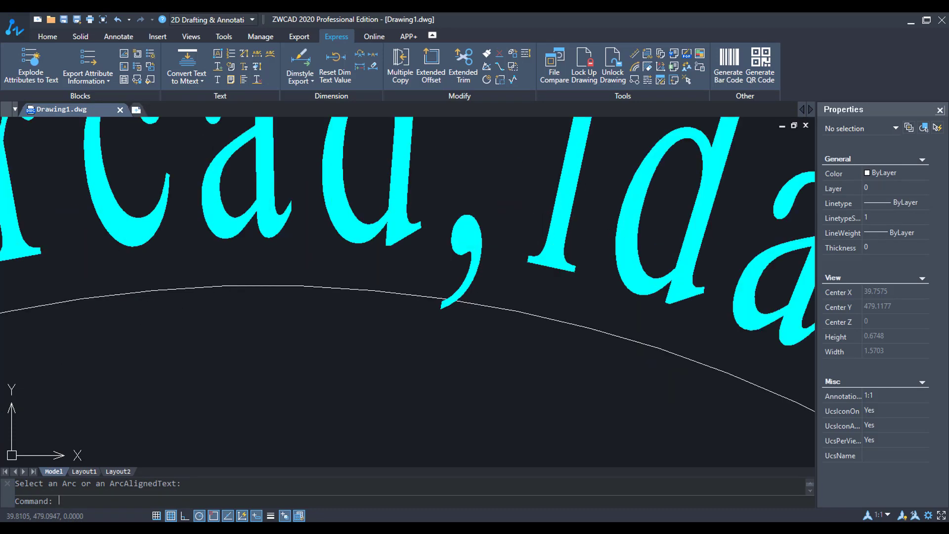
{"action": "scroll", "coordinate": [452, 275], "scroll_direction": "down", "scroll_amount": 2}
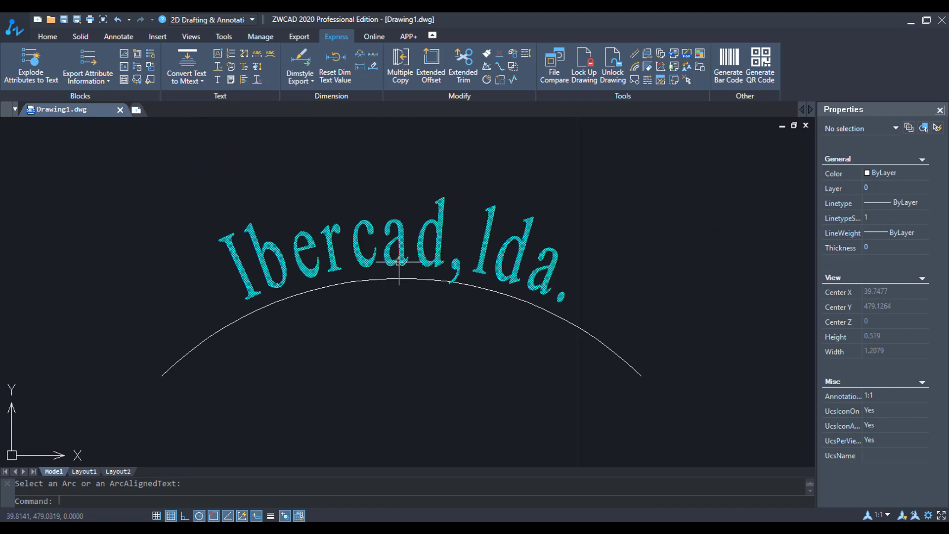
Step: Change the arc-aligned text's alignment to Fit so it spans the arc's full length
{"action": "left_click", "coordinate": [270, 54]}
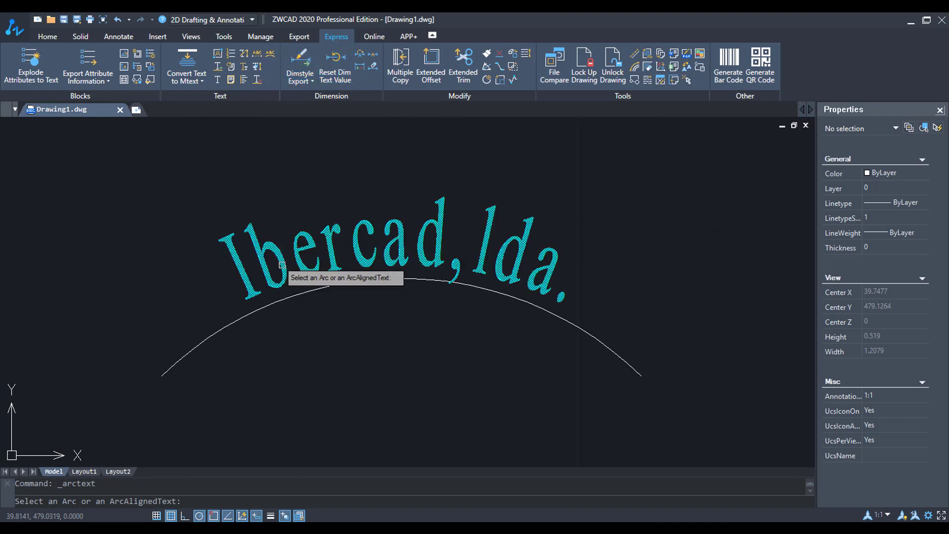
{"action": "left_click", "coordinate": [285, 269]}
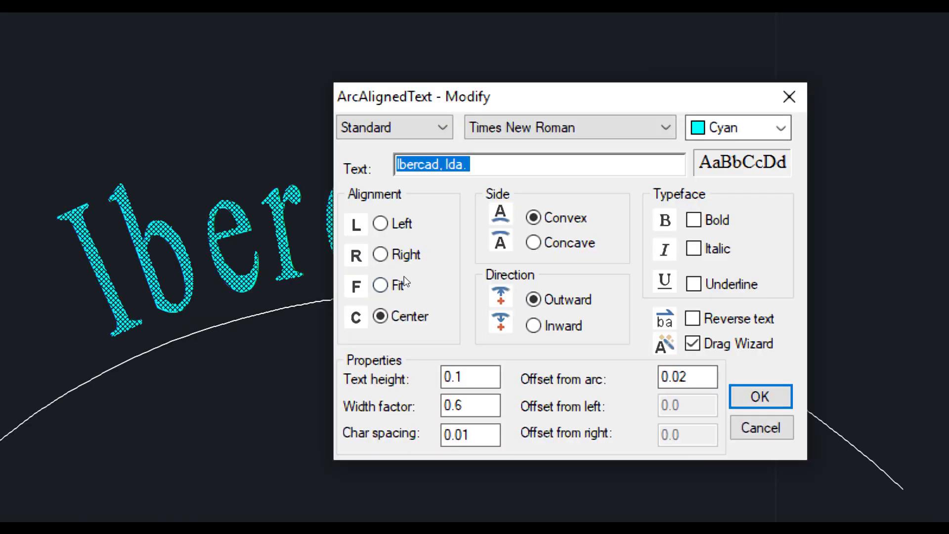
{"action": "left_click", "coordinate": [386, 283]}
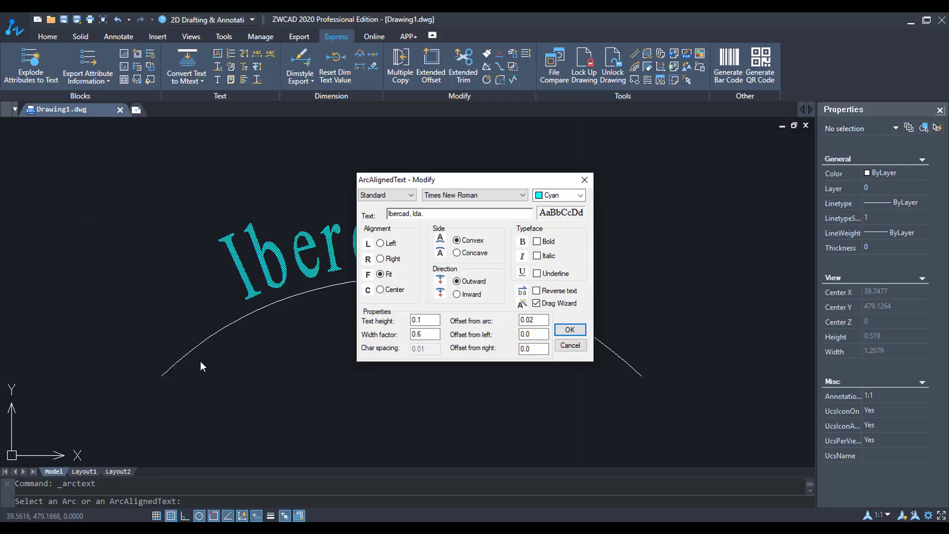
{"action": "left_click", "coordinate": [570, 330]}
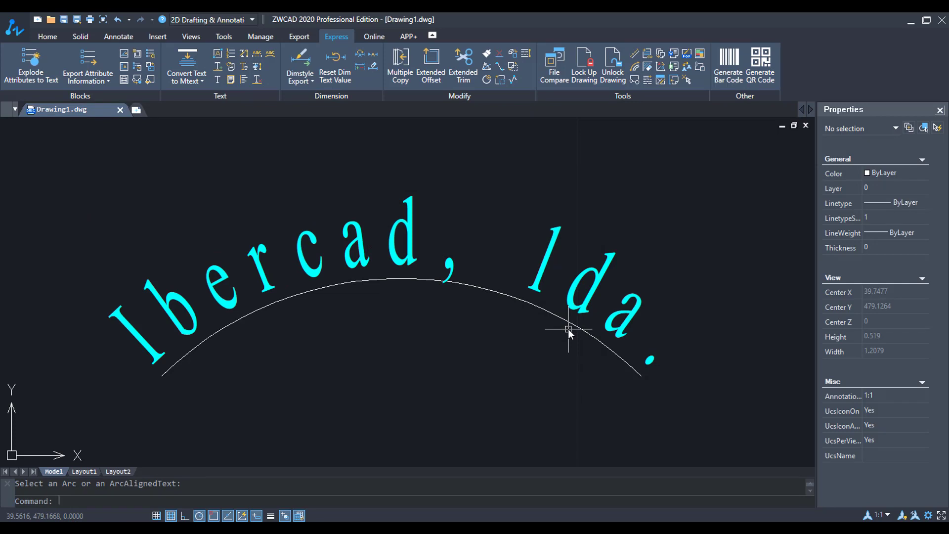
Step: Place the arc-aligned text on the Concave side of the arc
{"action": "left_click", "coordinate": [271, 54]}
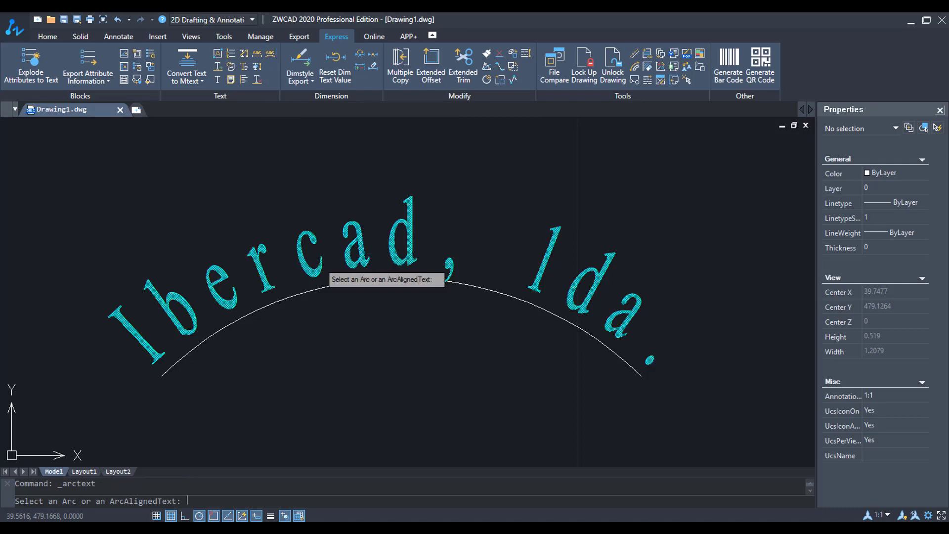
{"action": "left_click", "coordinate": [448, 265]}
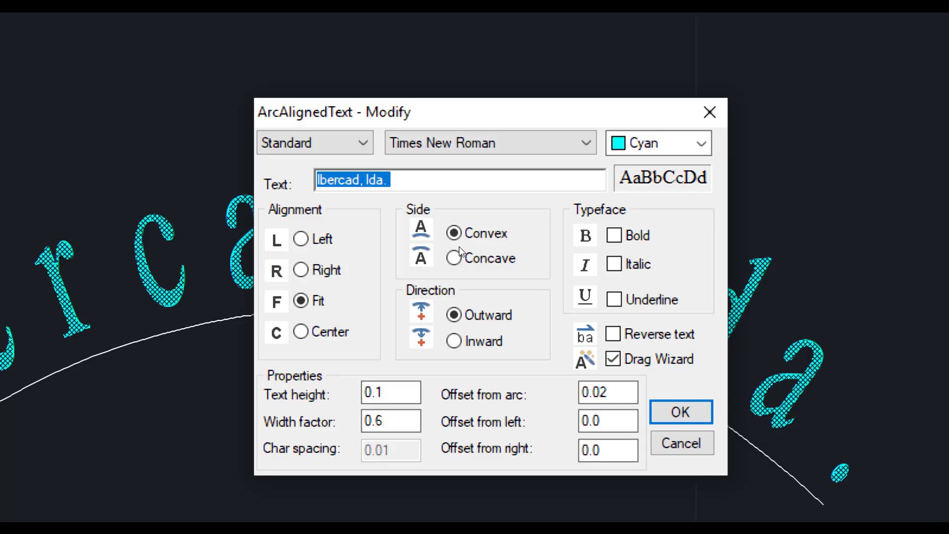
{"action": "left_click", "coordinate": [466, 257]}
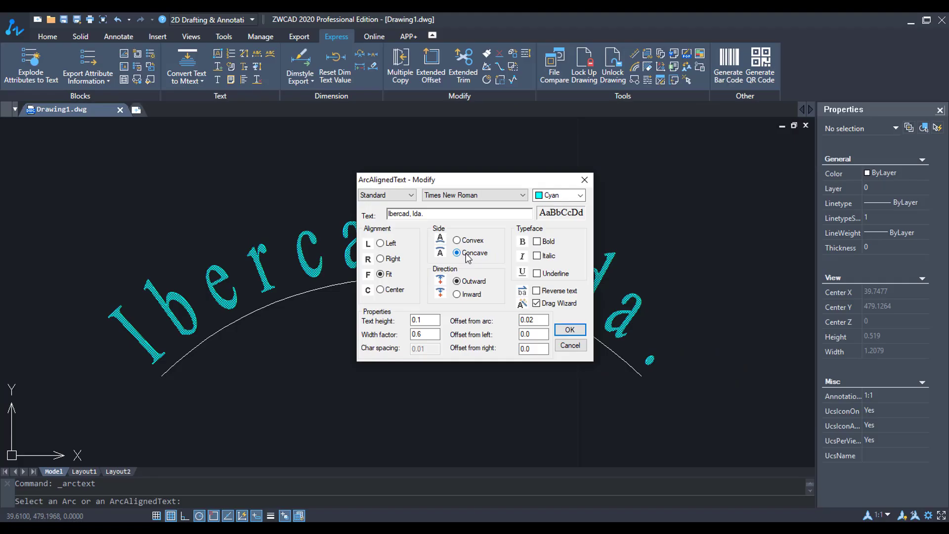
{"action": "left_click", "coordinate": [568, 330]}
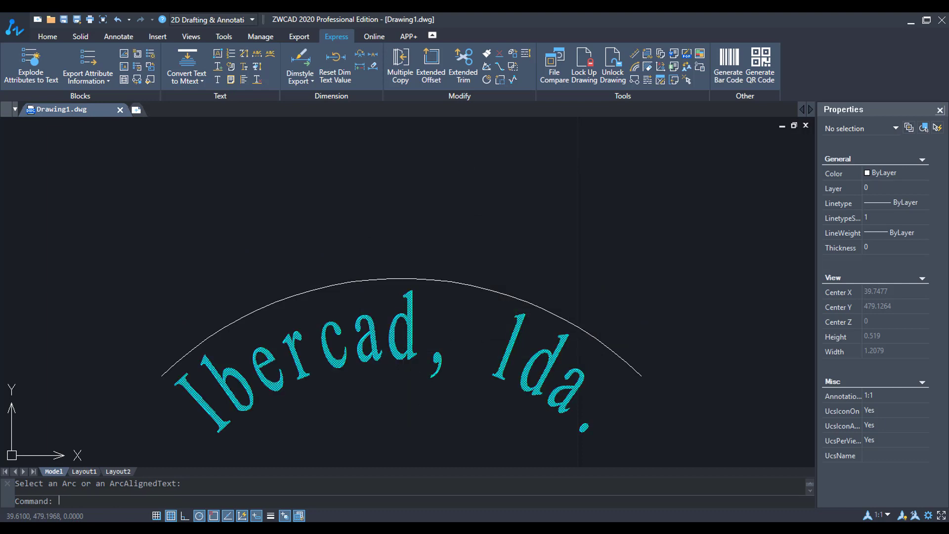
Step: Change the arc-aligned text's direction to Inward
{"action": "left_click", "coordinate": [271, 53]}
{"action": "left_click", "coordinate": [369, 351]}
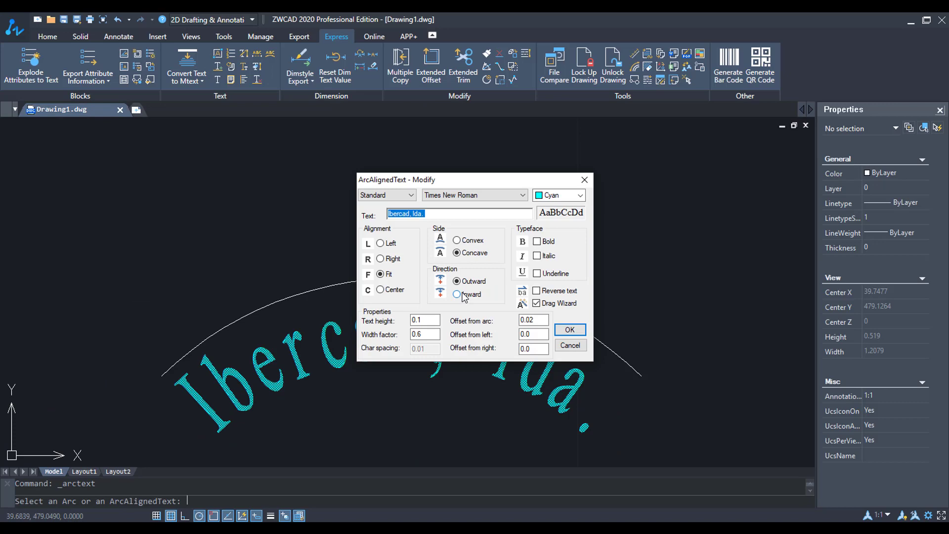
{"action": "left_click", "coordinate": [464, 296]}
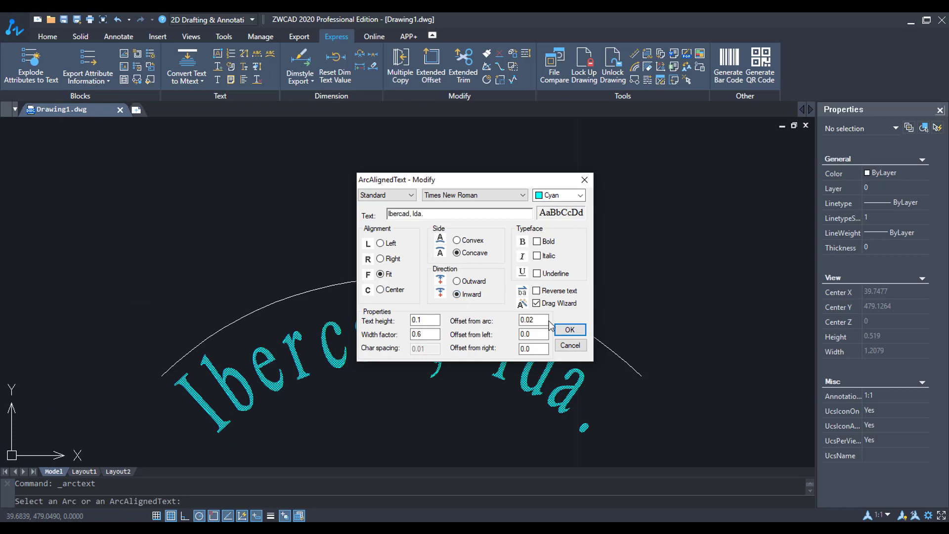
{"action": "left_click", "coordinate": [569, 330]}
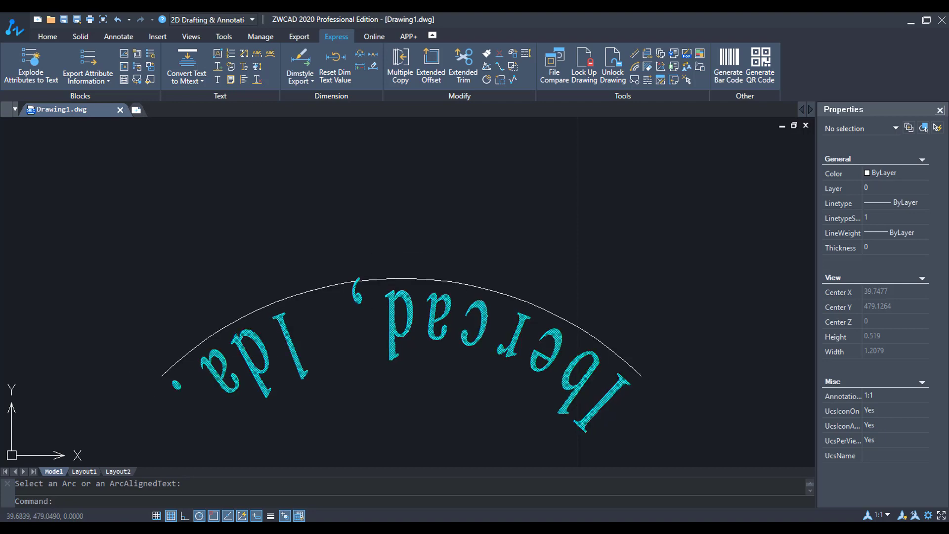
Step: Set the arc-aligned text's direction back to Outward and its side back to Convex
{"action": "left_click", "coordinate": [270, 53]}
{"action": "left_click", "coordinate": [391, 319]}
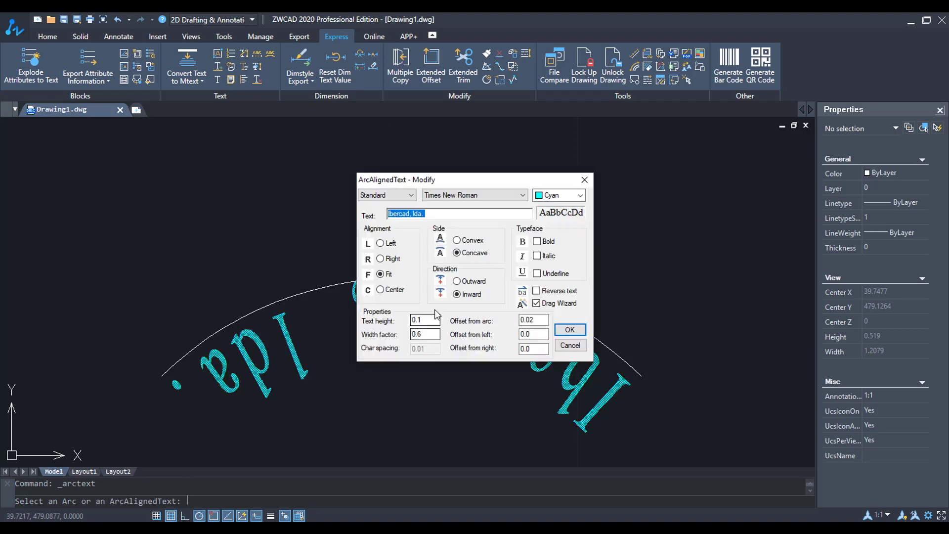
{"action": "left_click", "coordinate": [467, 280]}
{"action": "left_click", "coordinate": [475, 239]}
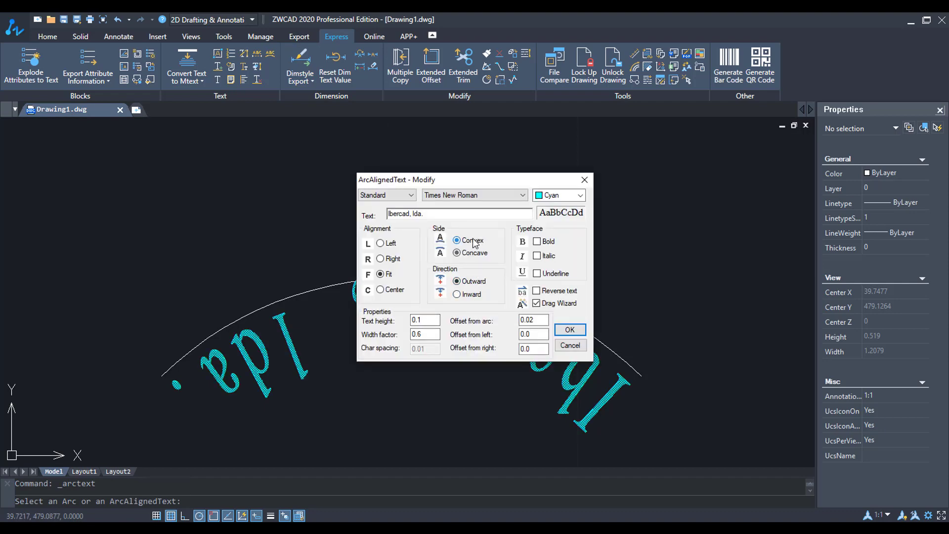
{"action": "left_click", "coordinate": [577, 333]}
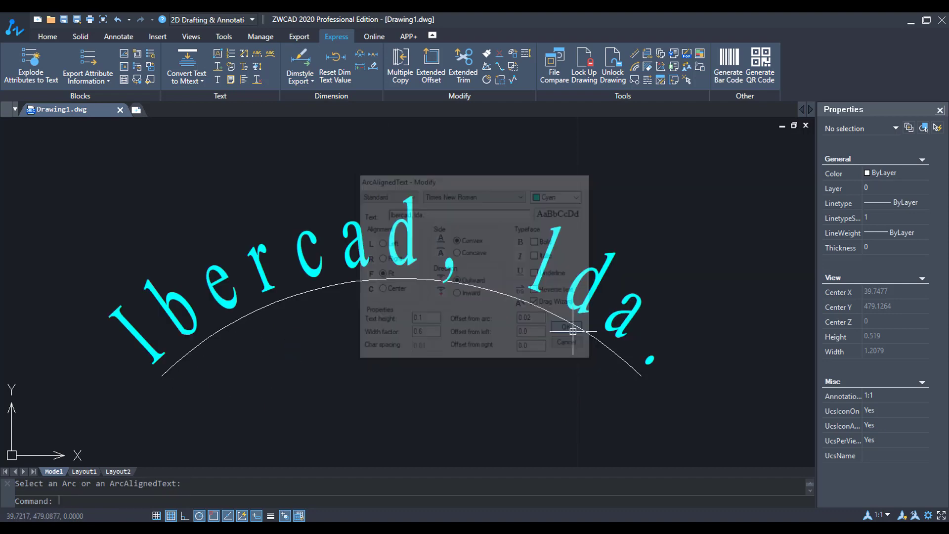
Step: Apply the Reverse text option to the arc-aligned text so its characters run in the opposite order
{"action": "left_click", "coordinate": [270, 53]}
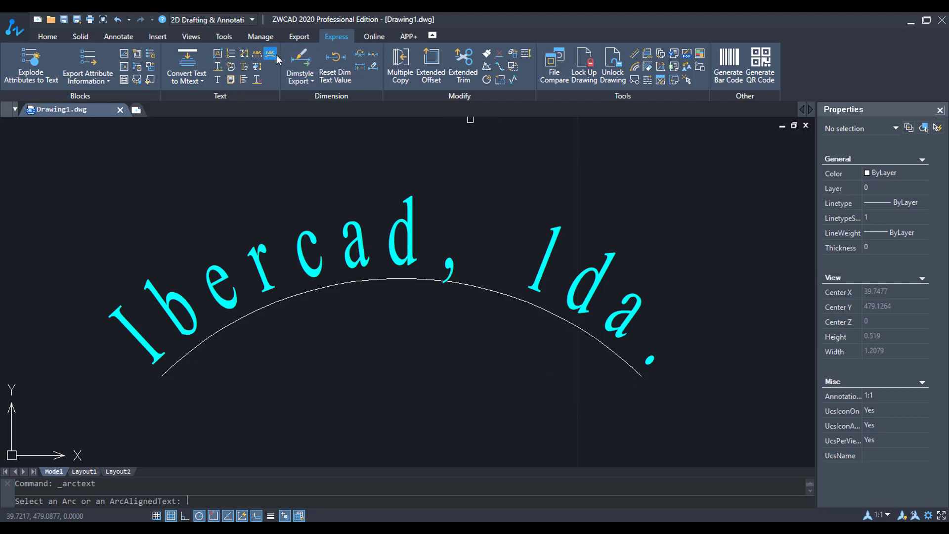
{"action": "left_click", "coordinate": [312, 241]}
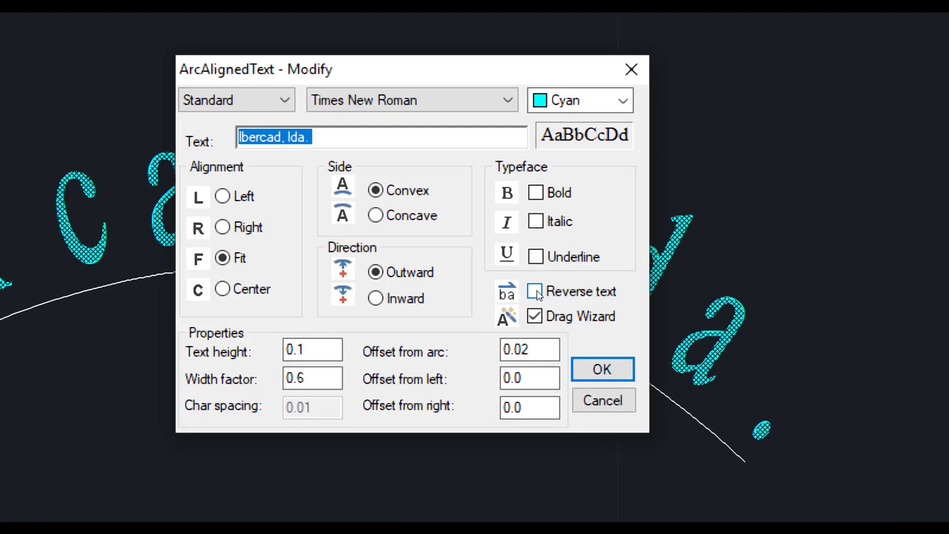
{"action": "left_click", "coordinate": [536, 290]}
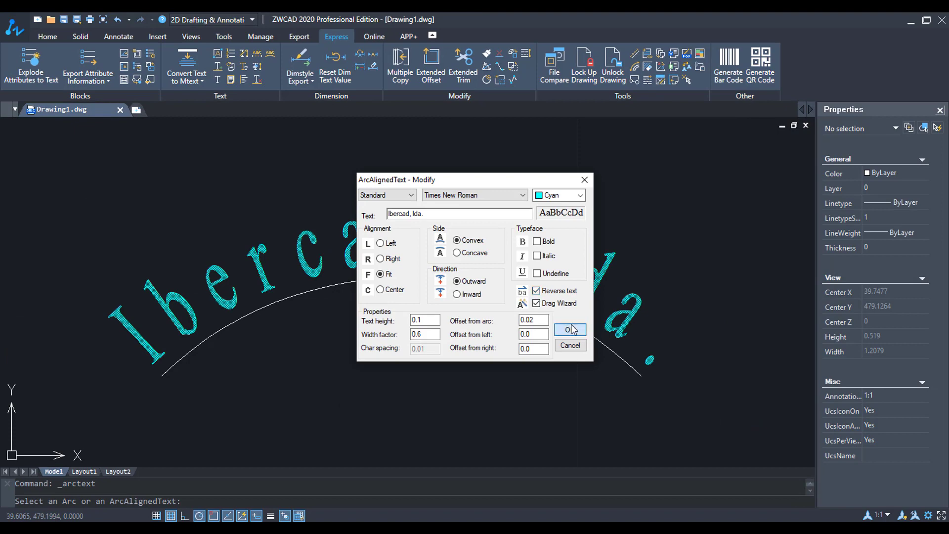
{"action": "left_click", "coordinate": [603, 370]}
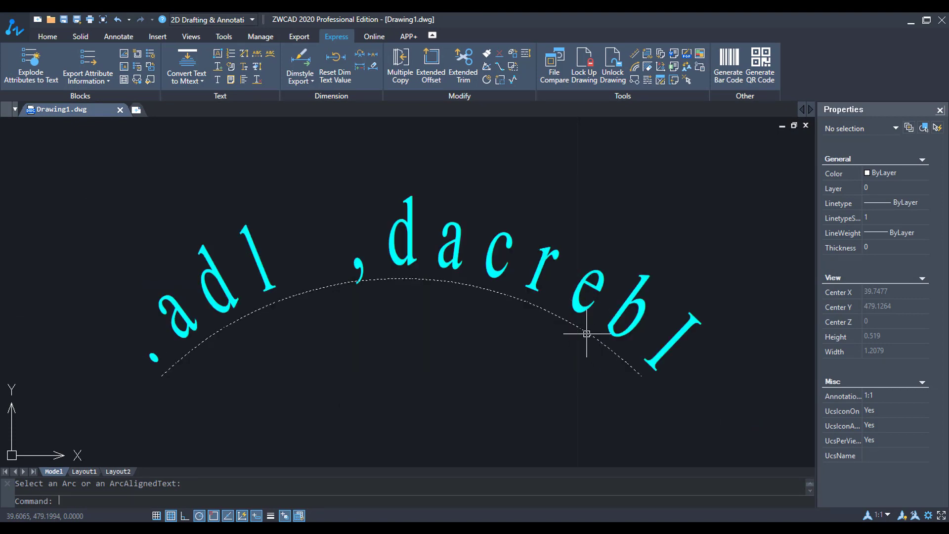
Step: Reopen the arc-aligned text for modification with ARCTEXT and turn off its Reverse text option
{"action": "left_click", "coordinate": [270, 53]}
{"action": "left_click", "coordinate": [402, 229]}
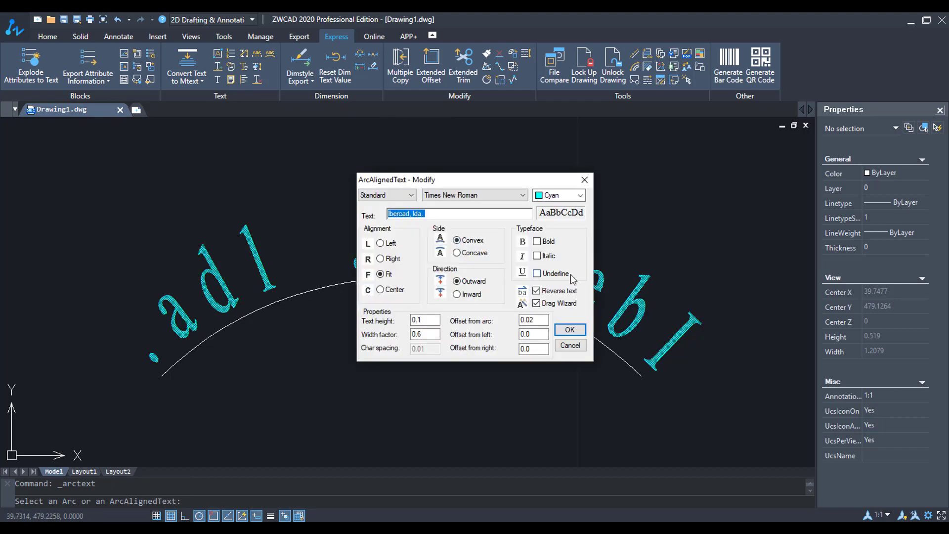
{"action": "left_click", "coordinate": [559, 292]}
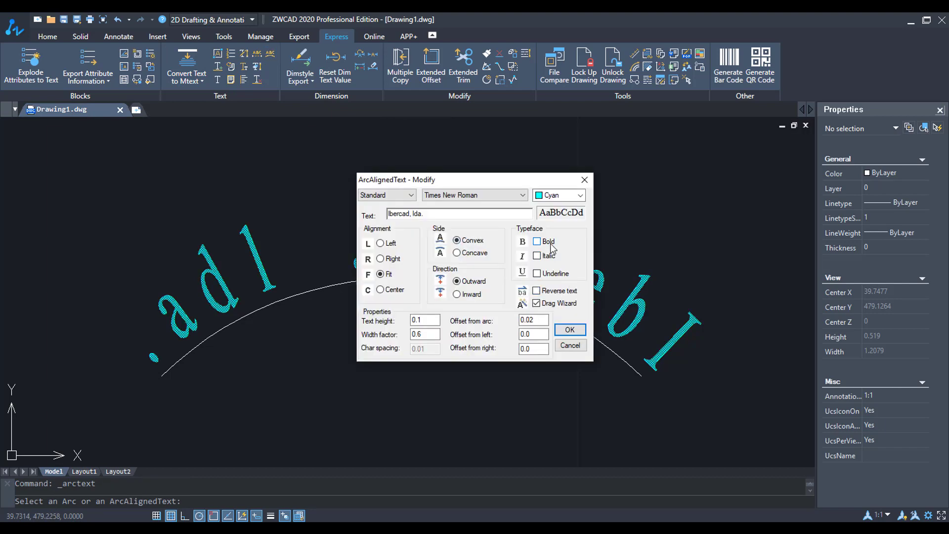
Step: Make the arc-aligned text bold, set its width factor to 0.75 and apply the changes
{"action": "left_click", "coordinate": [547, 242]}
{"action": "left_click_drag", "start_coordinate": [437, 334], "coordinate": [394, 339]}
{"action": "type", "text": "0"}
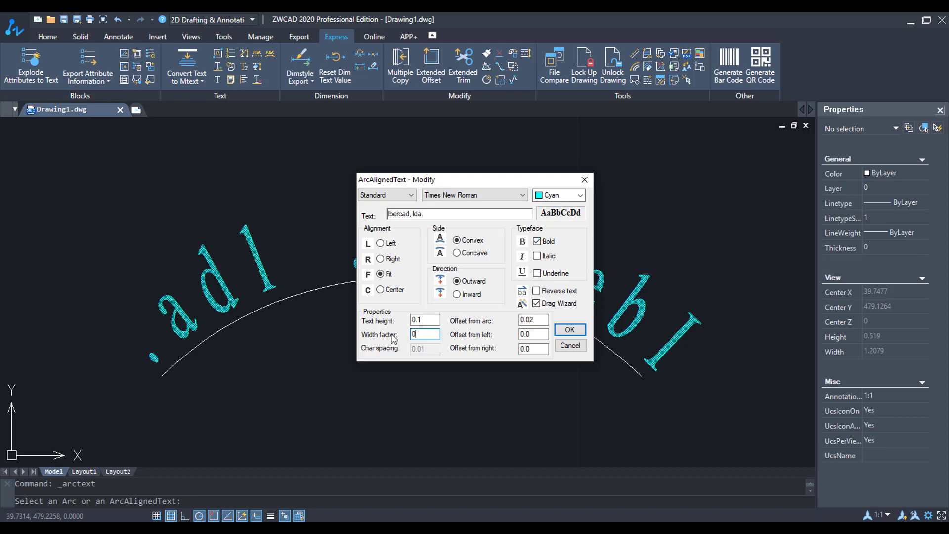
{"action": "type", "text": ".75"}
{"action": "left_click", "coordinate": [569, 330]}
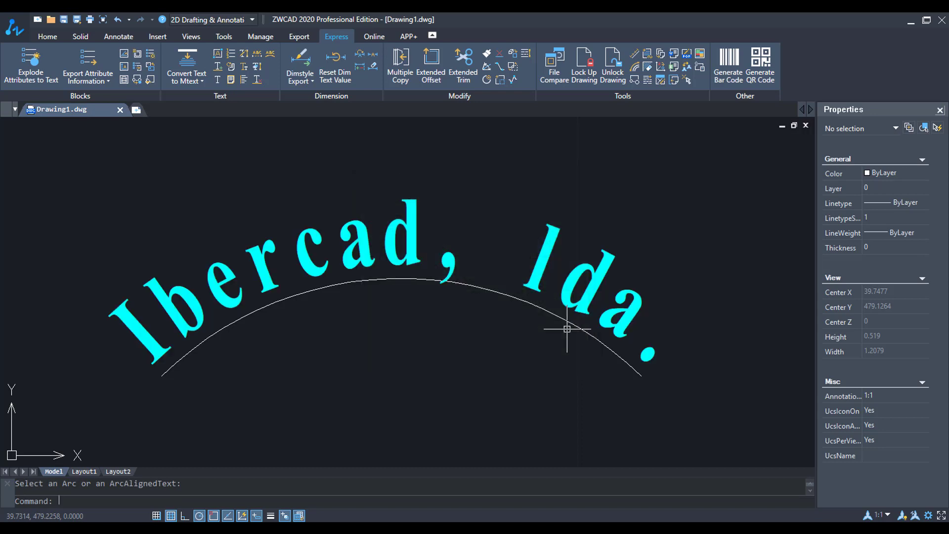